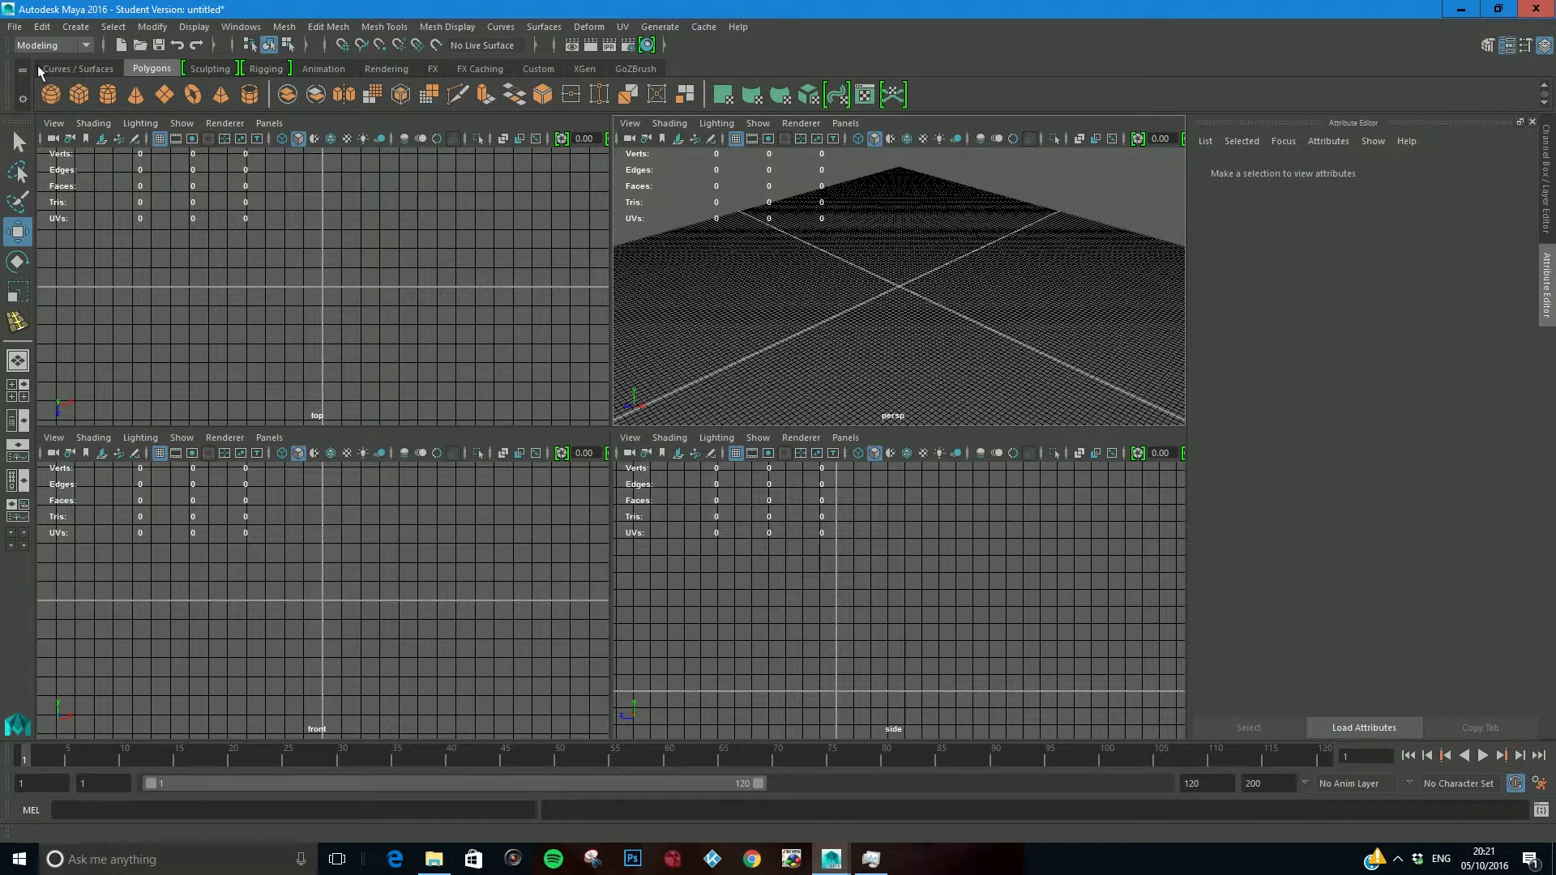
Set the Dinner_set_2 folder as the current Maya project via Set Project.
click(16, 25)
click(52, 448)
click(569, 217)
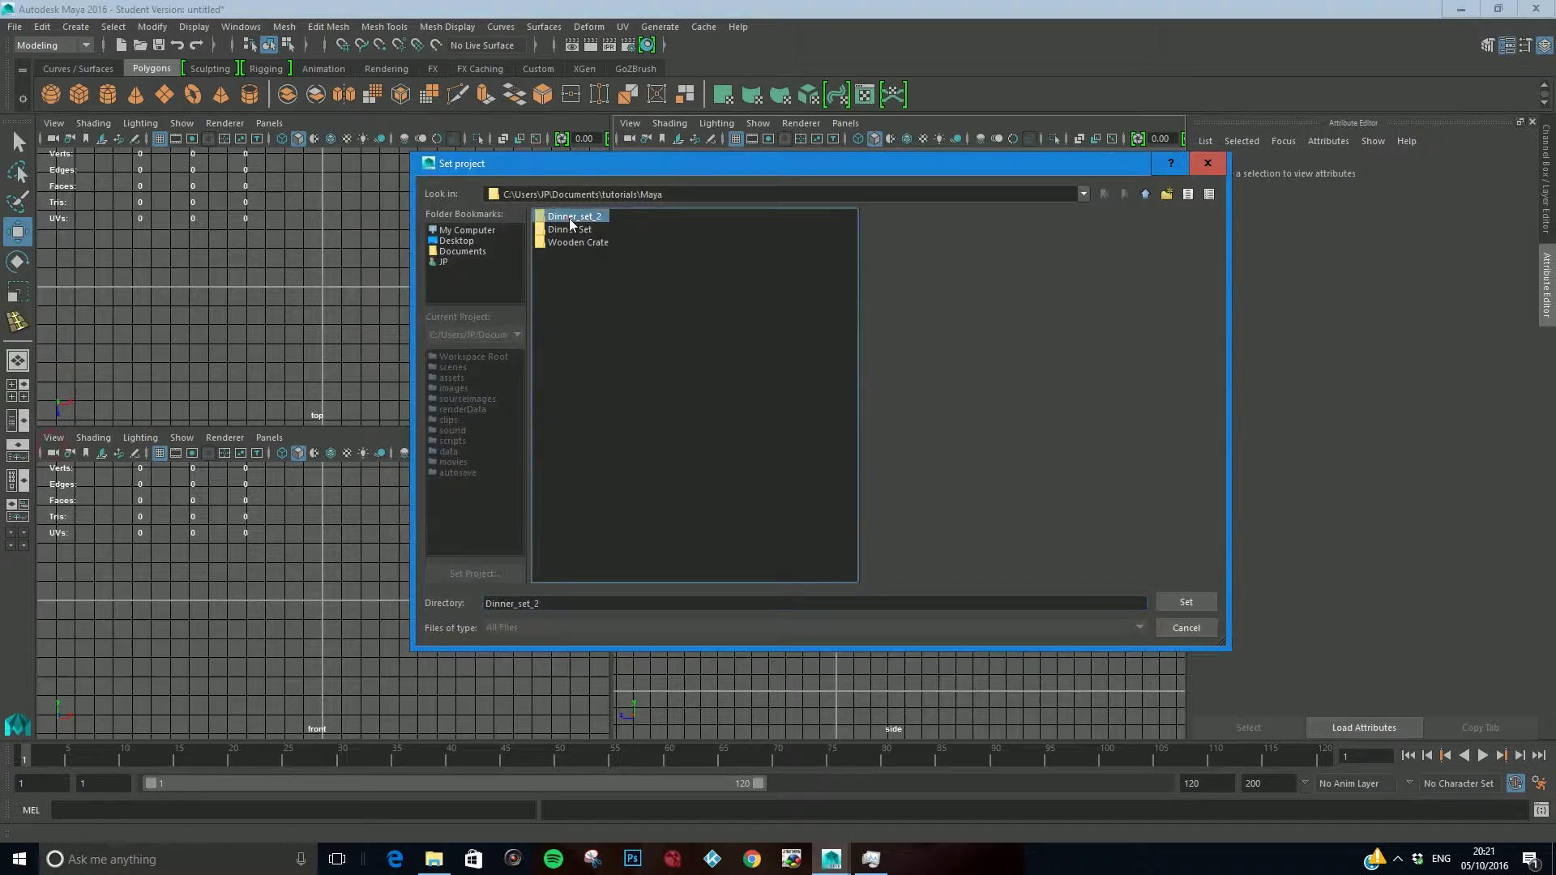
click(1186, 601)
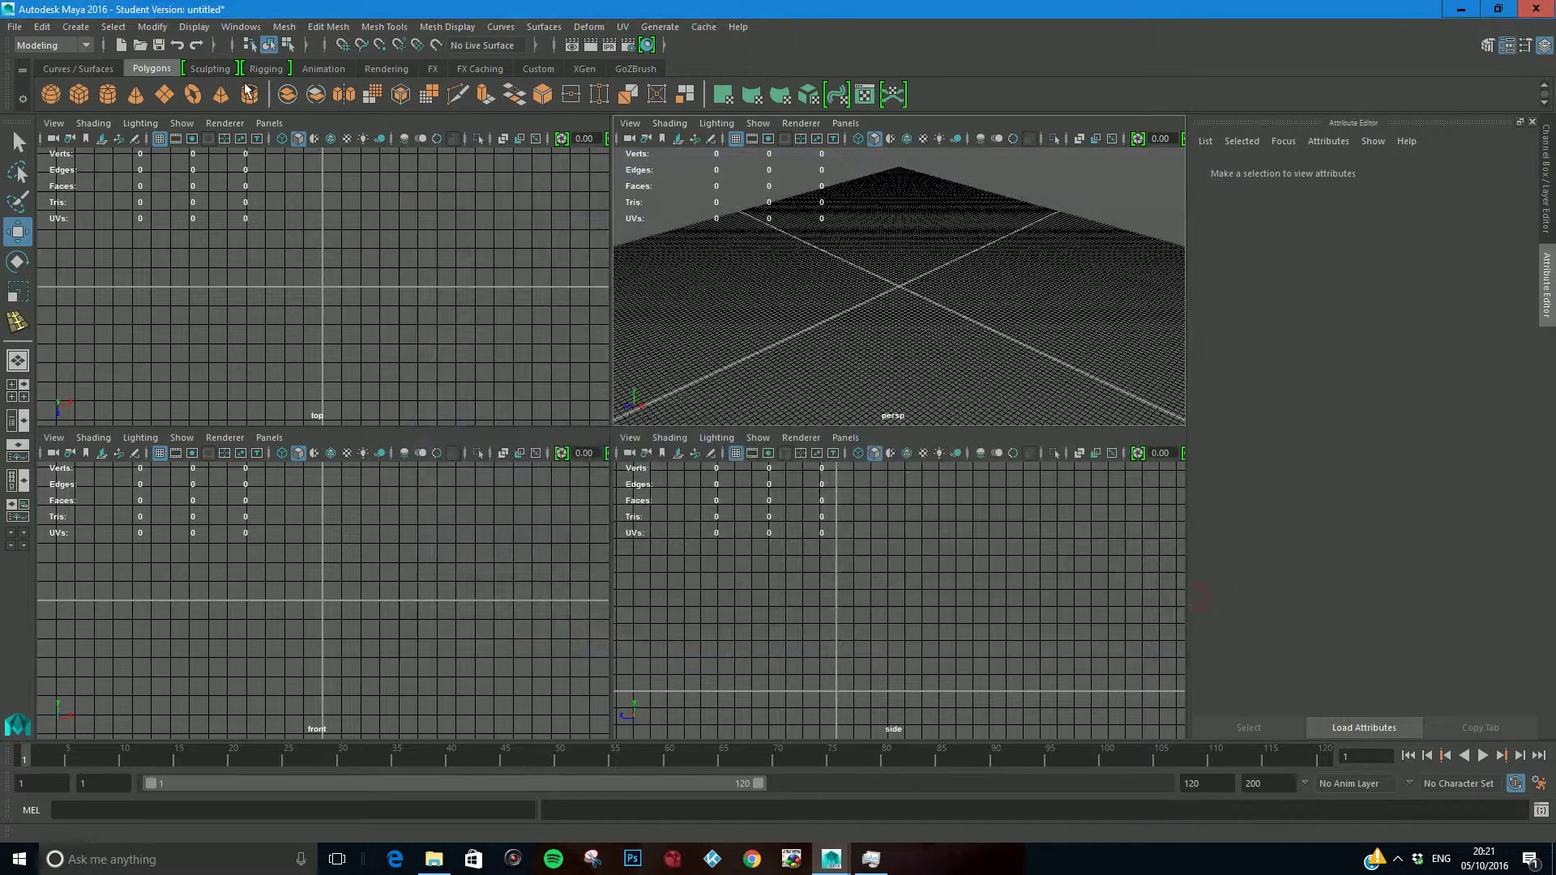
Pick the Libbey wine glass JPG from the Desktop as the side camera's image plane.
click(630, 437)
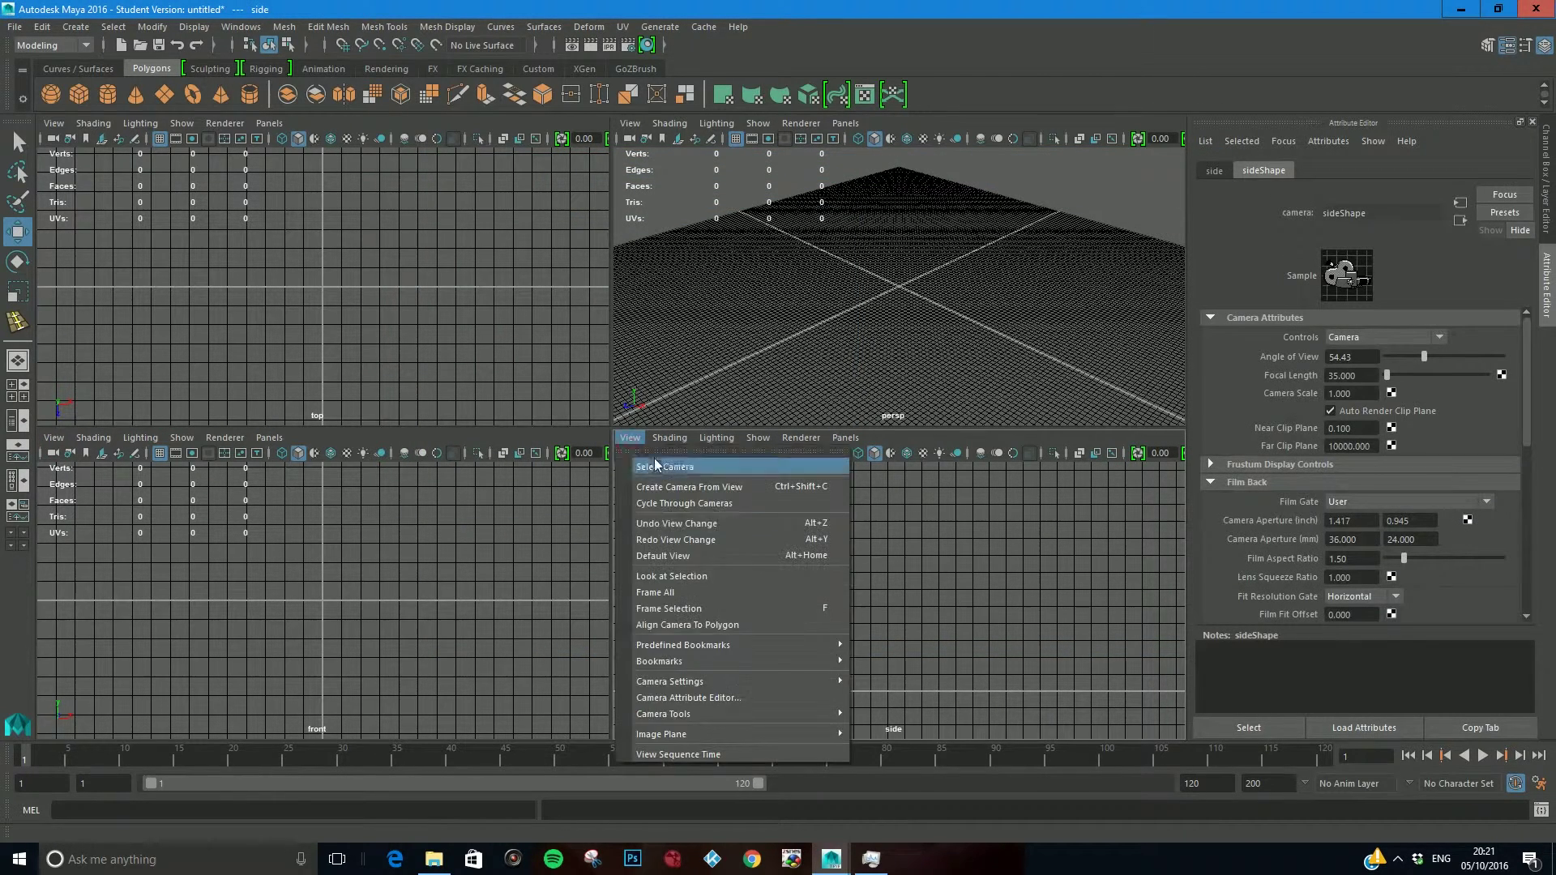
mouse_move(663, 734)
click(953, 750)
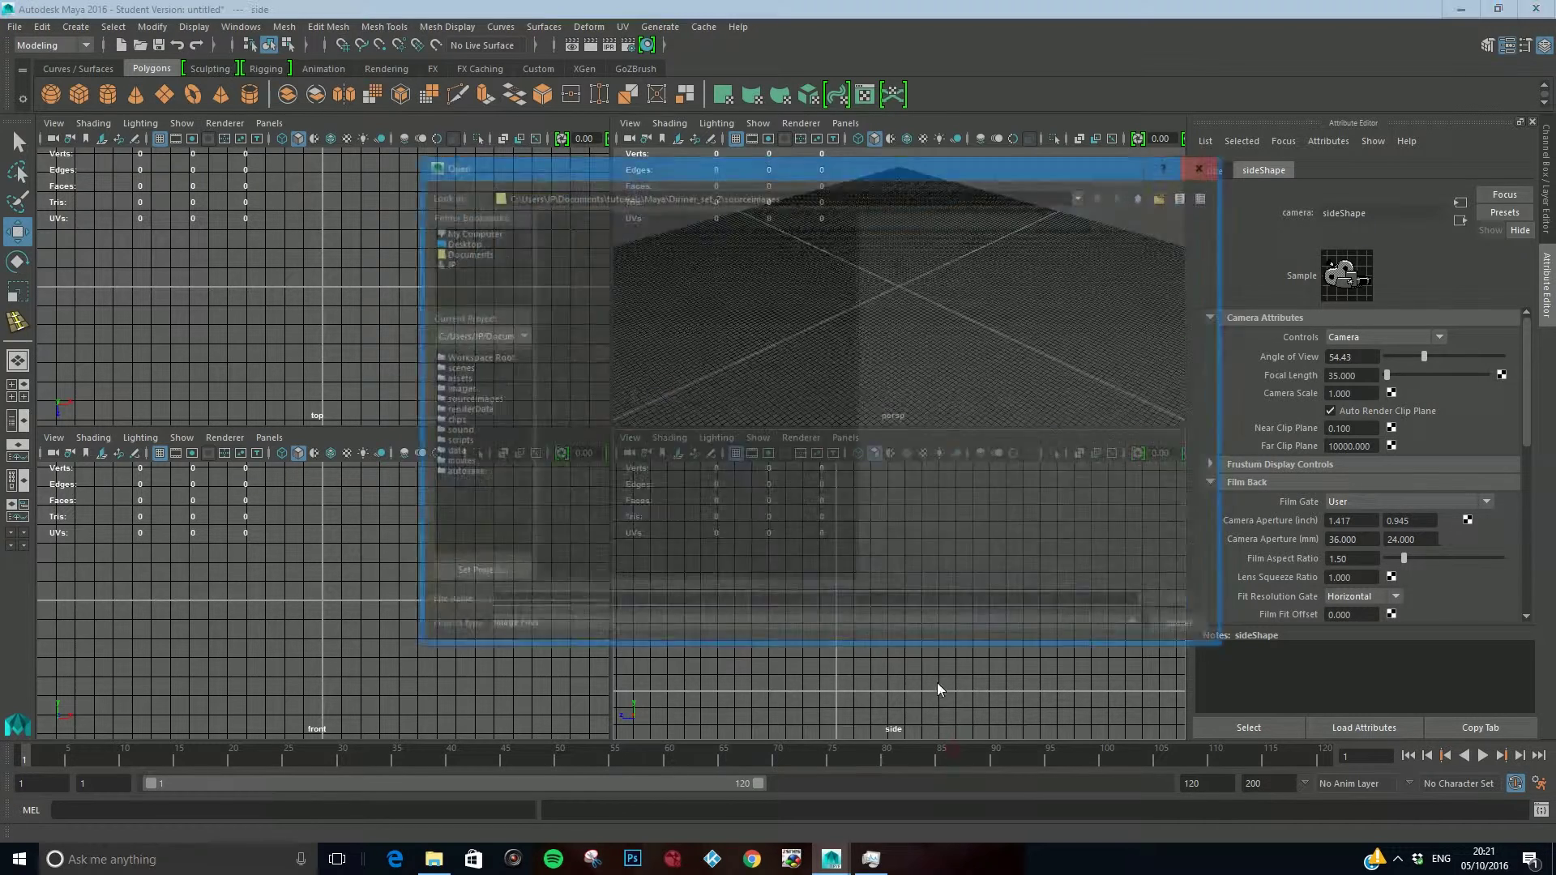
click(456, 239)
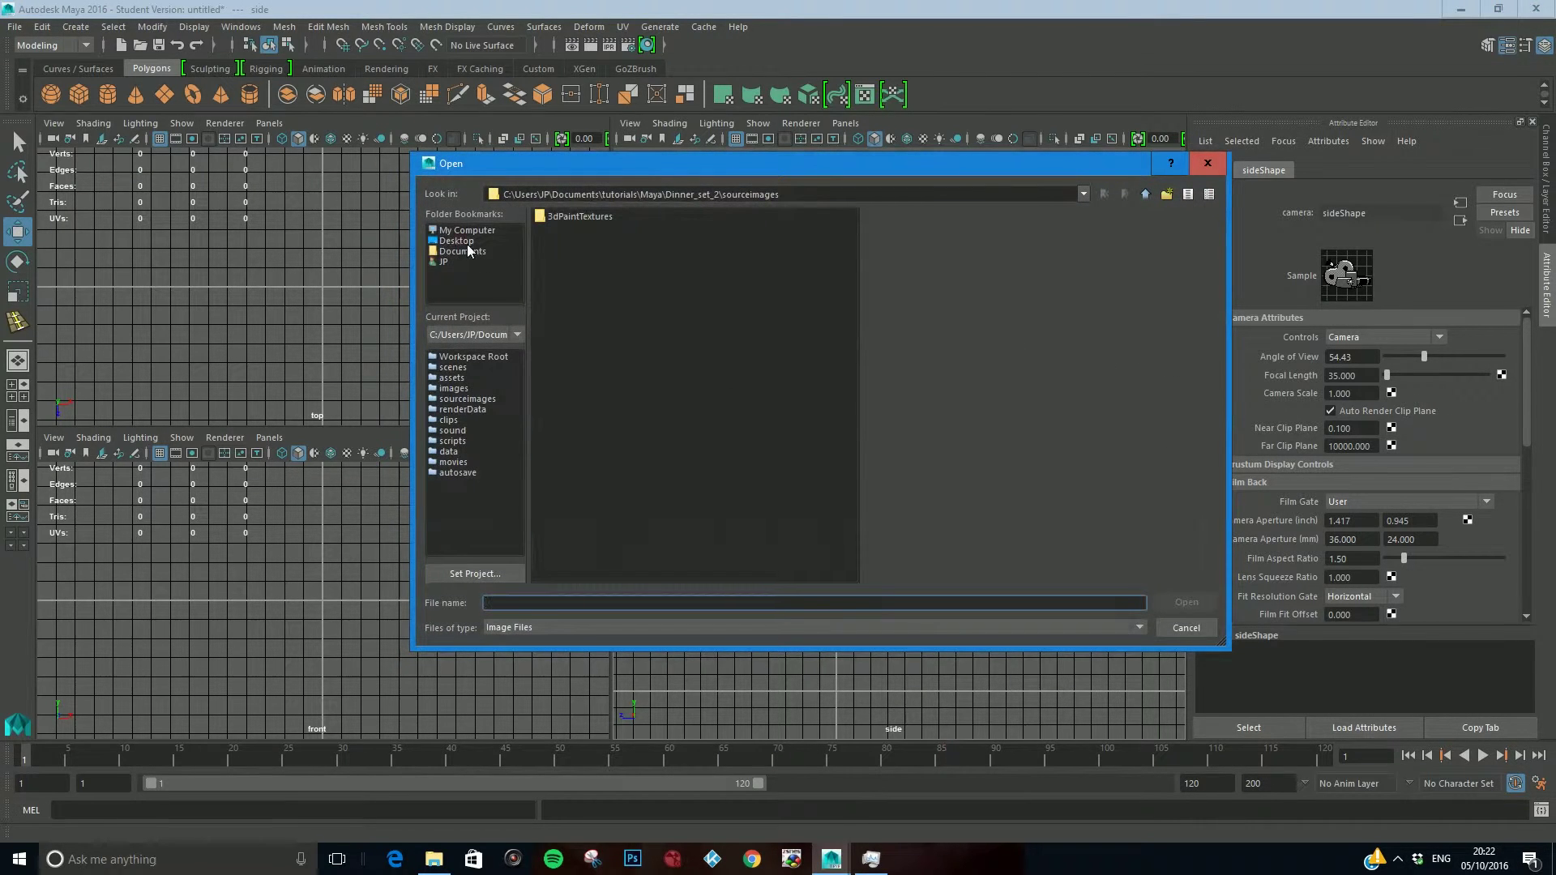
click(594, 486)
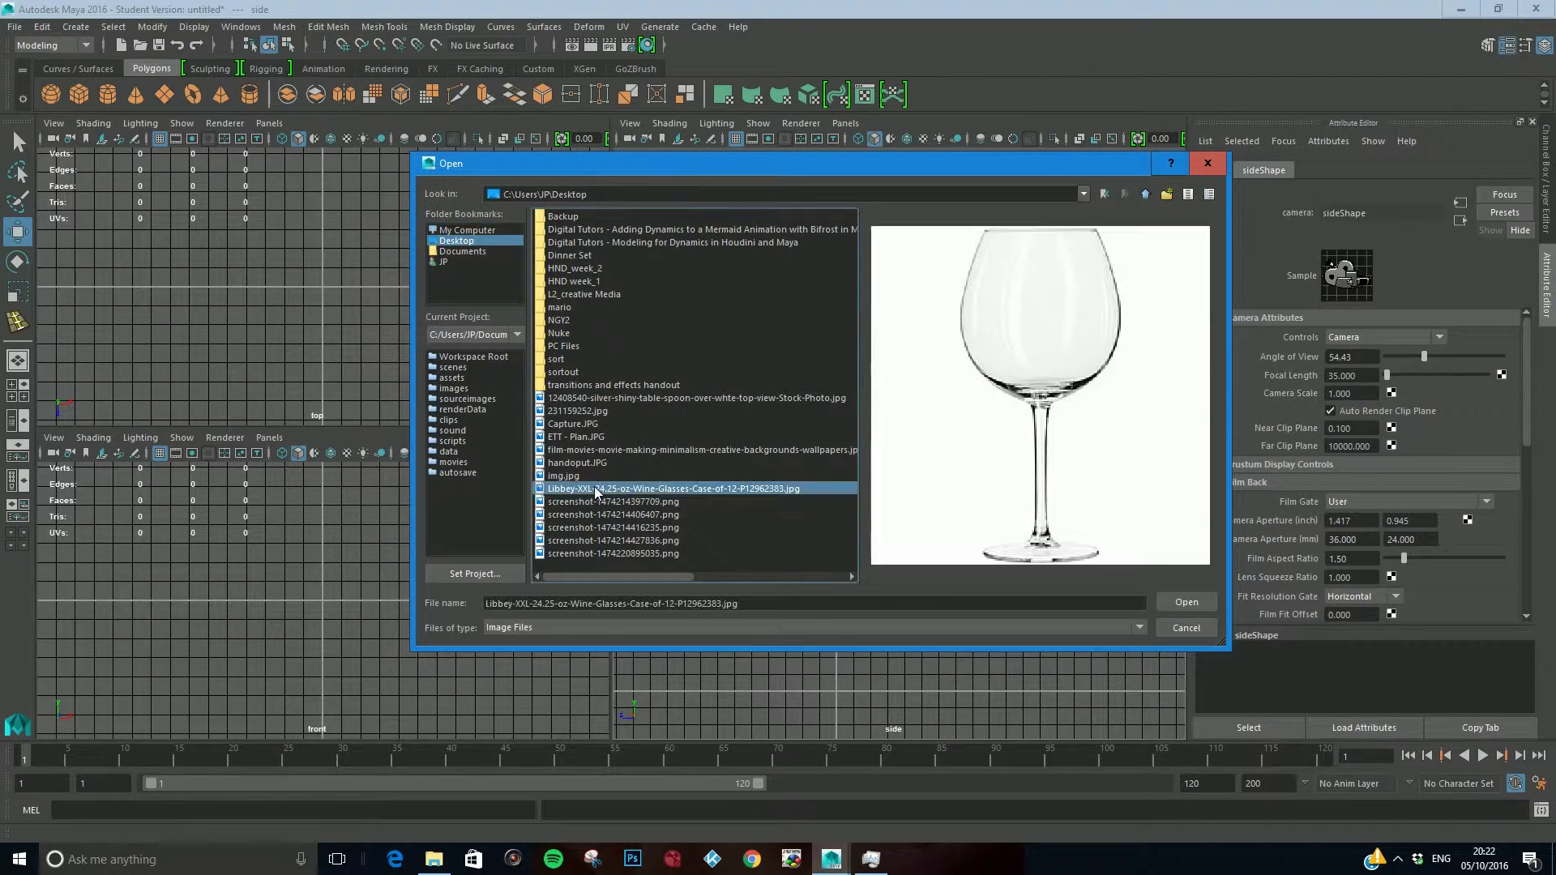
Load the photo as the image plane and scale it up uniformly.
click(1180, 605)
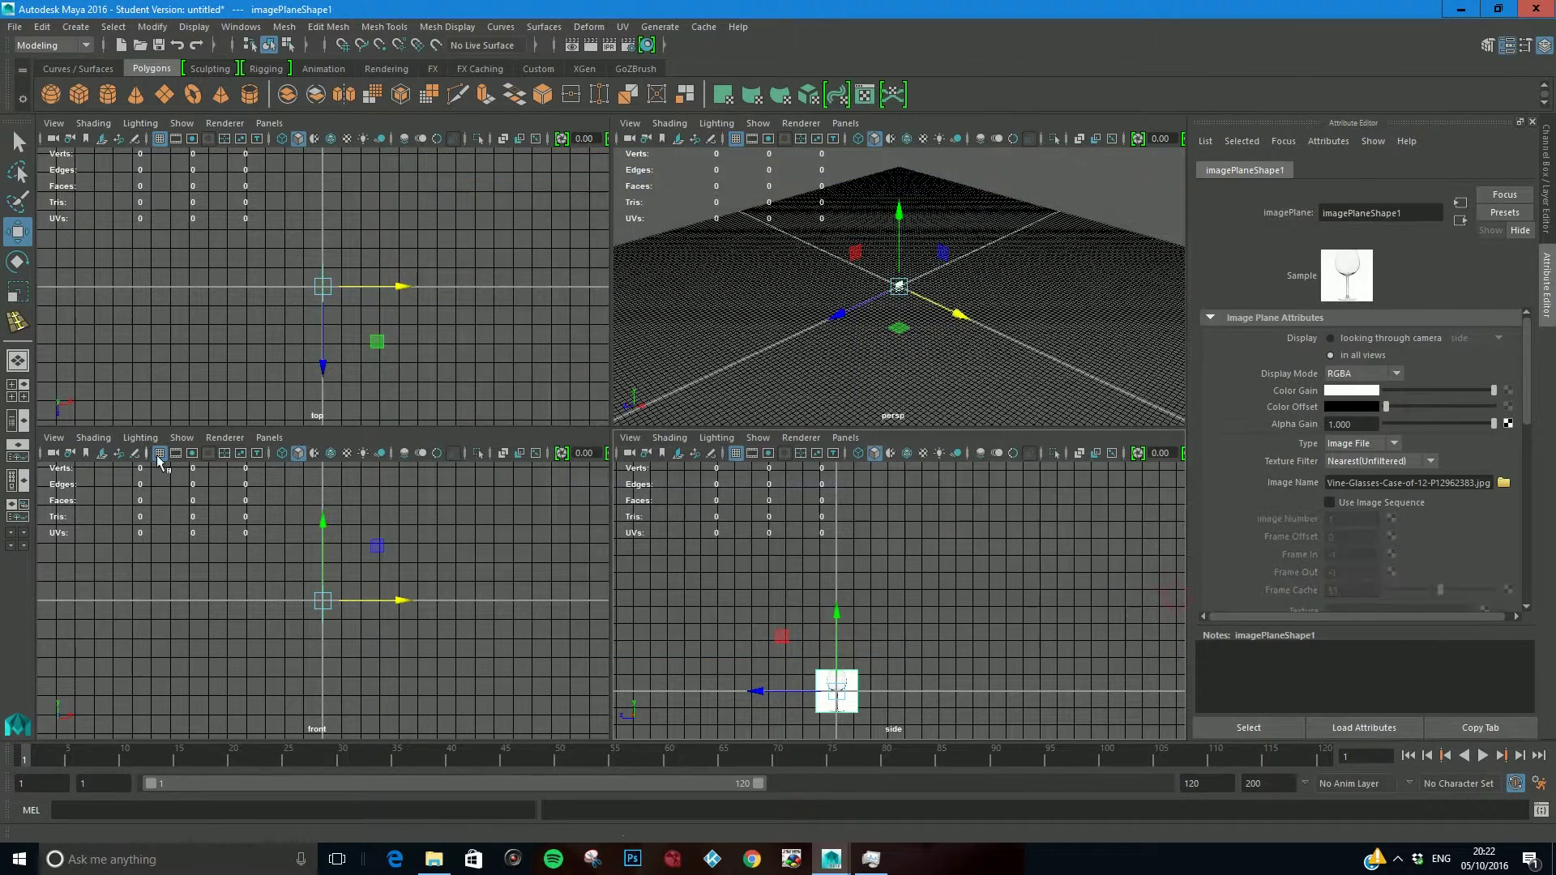
click(15, 296)
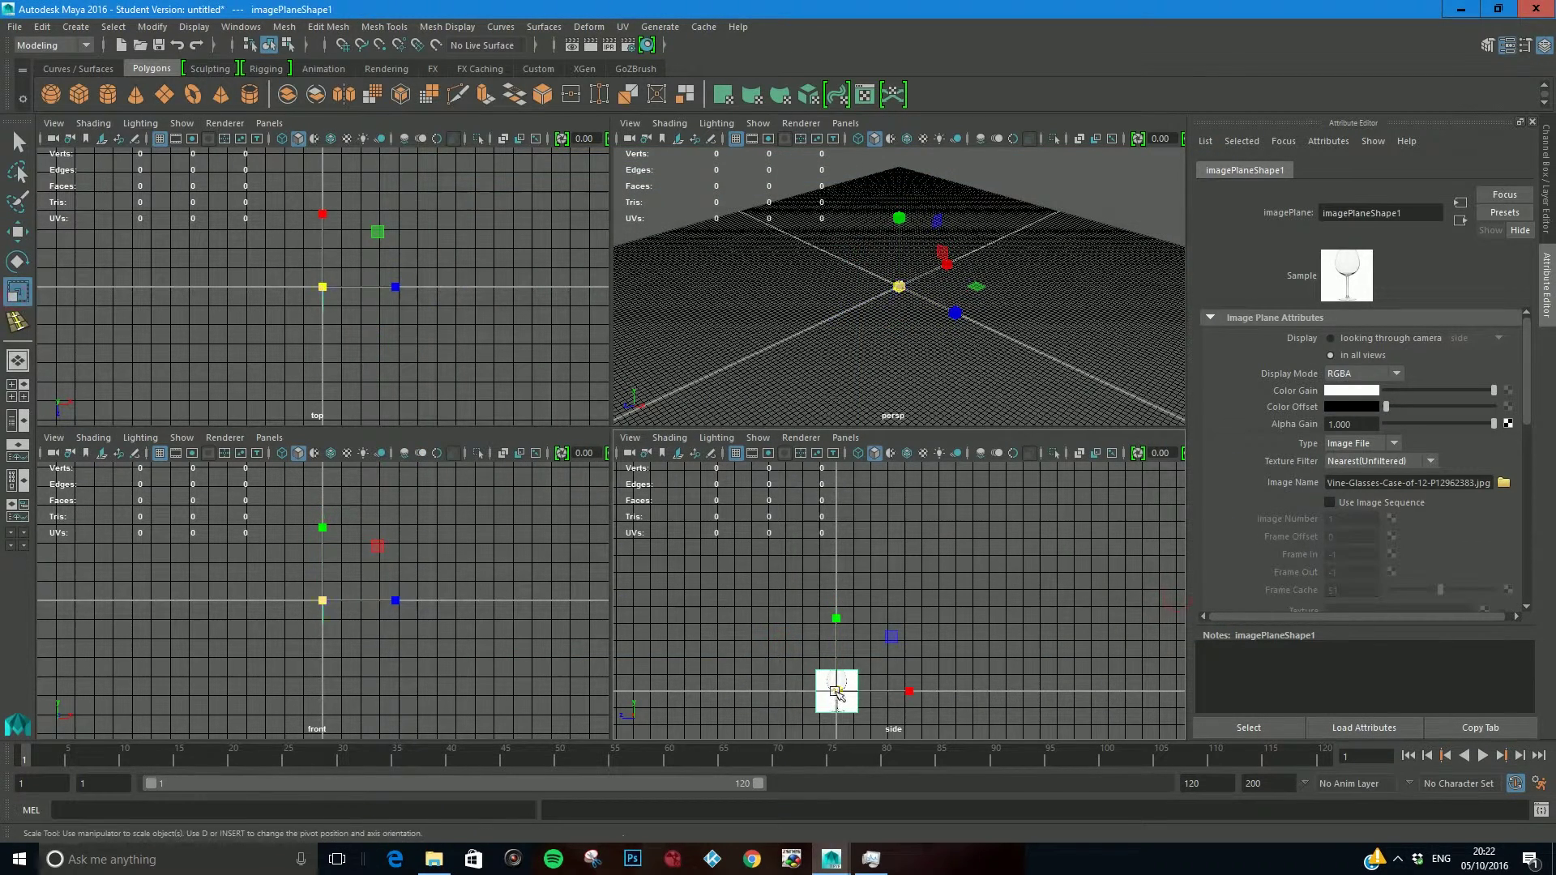
drag(837, 692, 1068, 682)
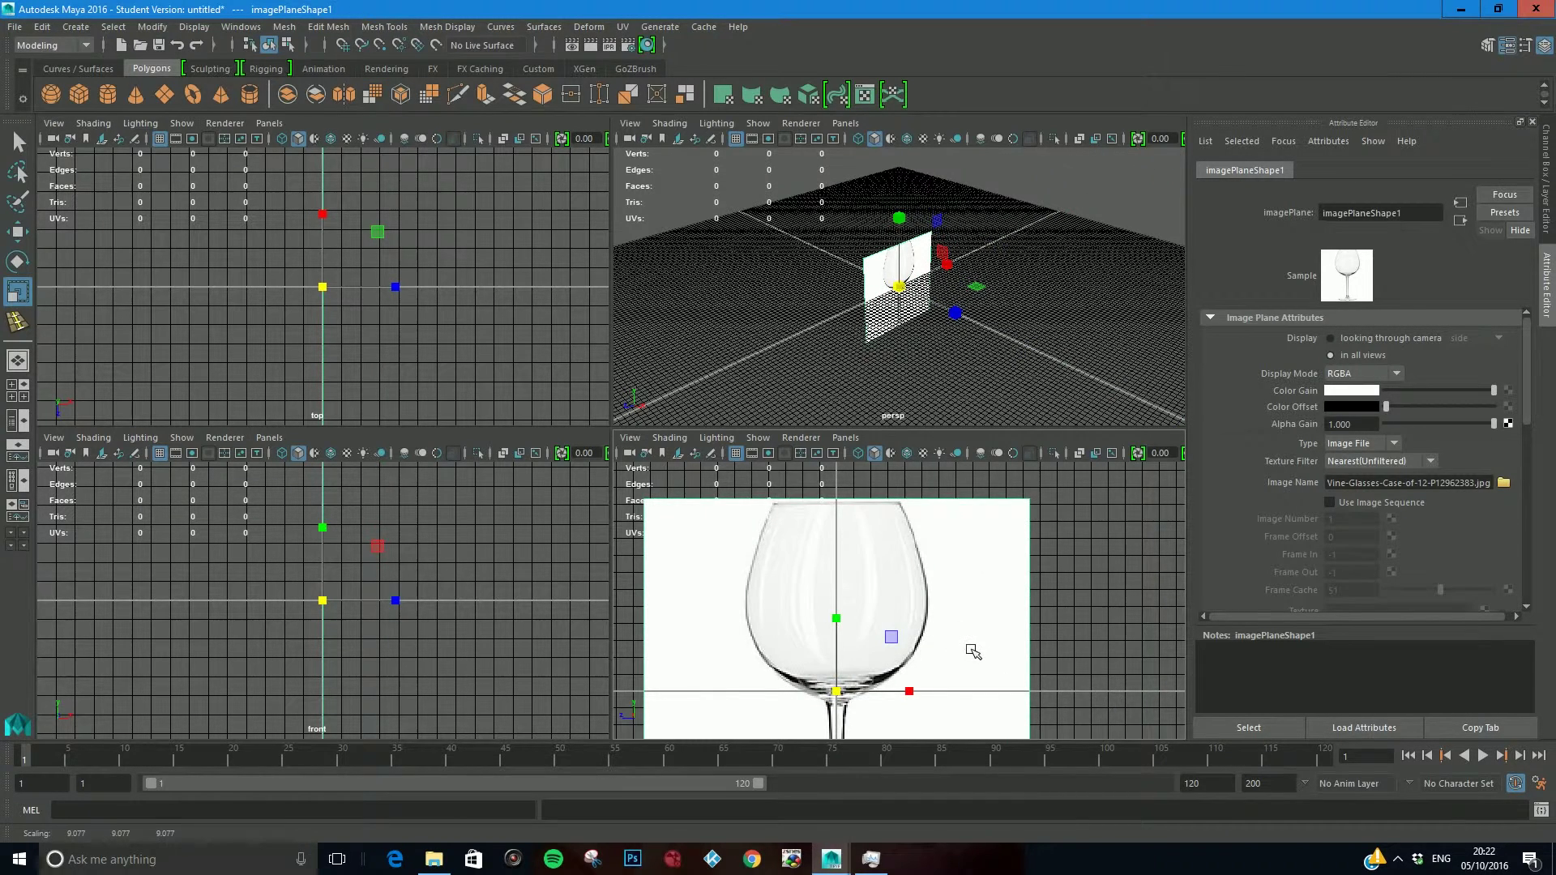
scroll(978, 627, down, 2)
scroll(1003, 583, down, 2)
scroll(924, 523, down, 2)
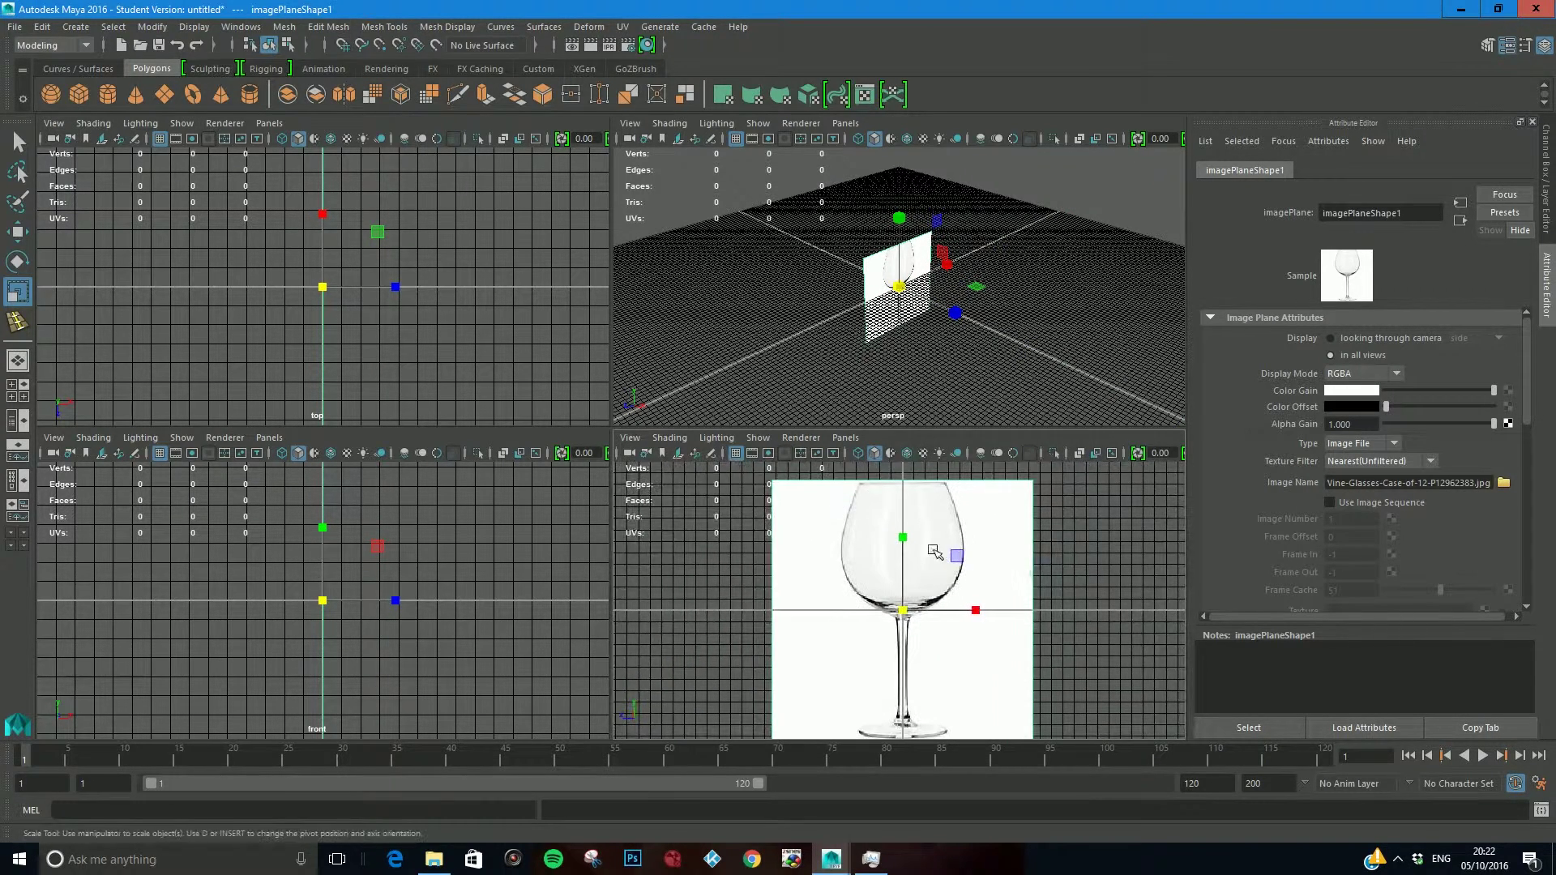
Slide the image so the stem sits on the centre axis, then maximize the side view.
key(w)
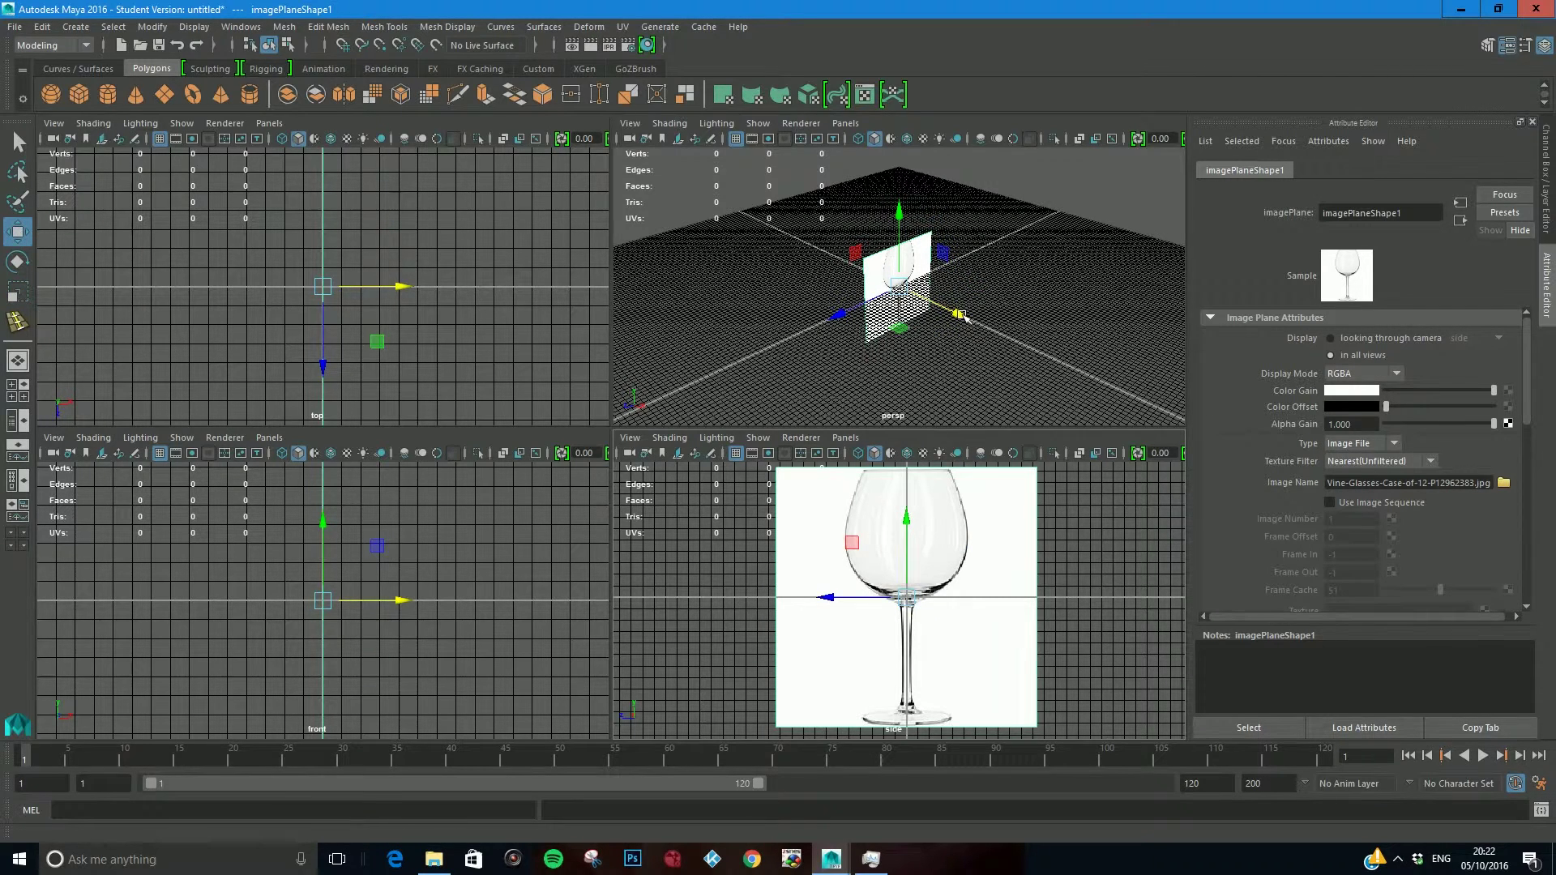
drag(960, 316, 933, 304)
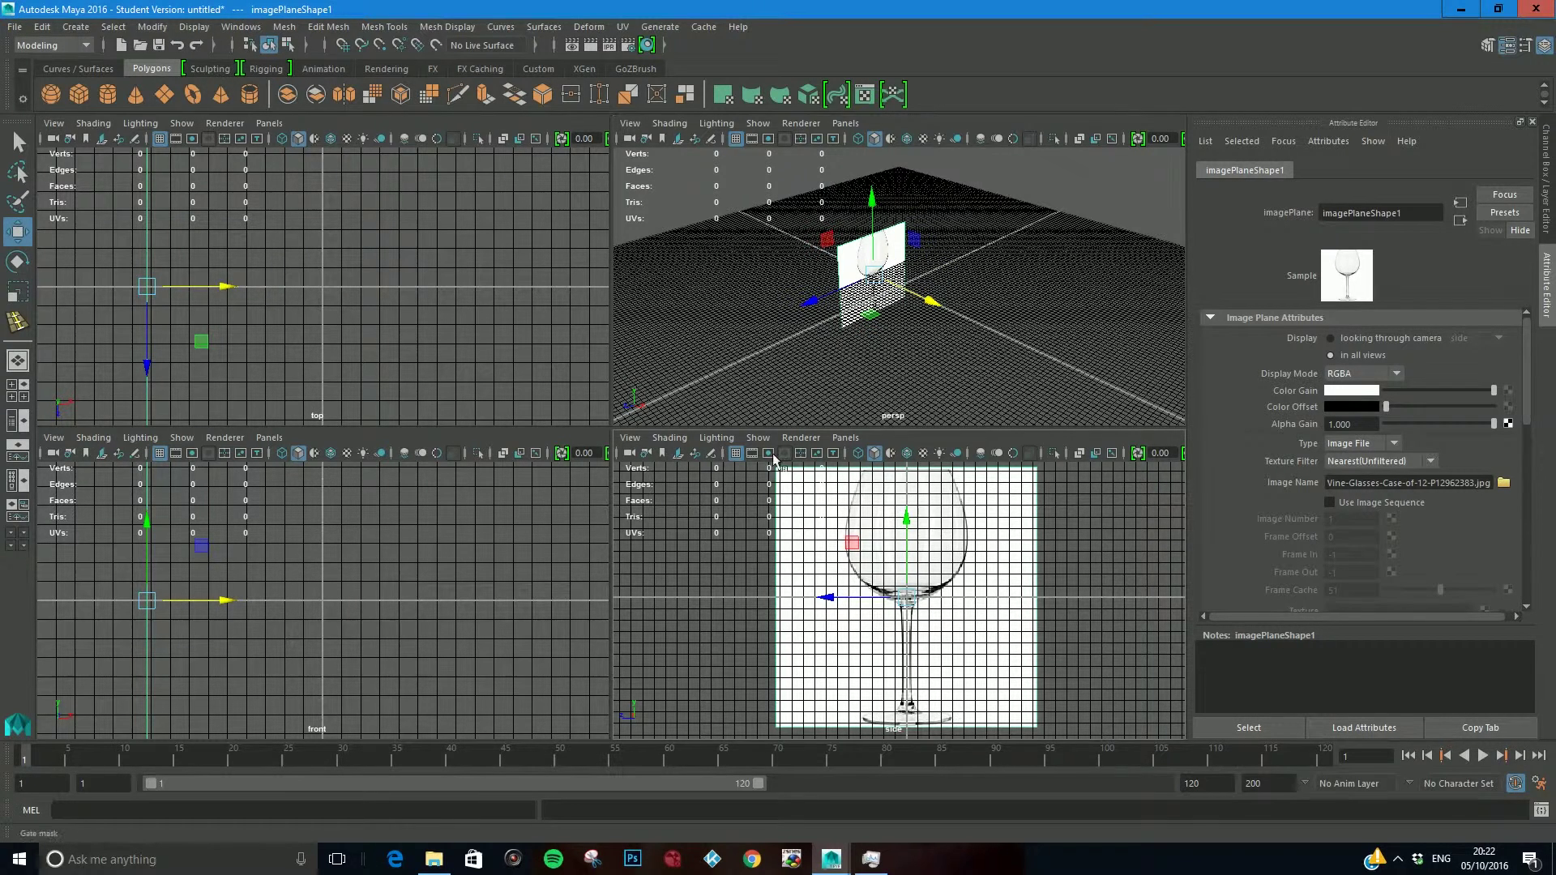
key(space)
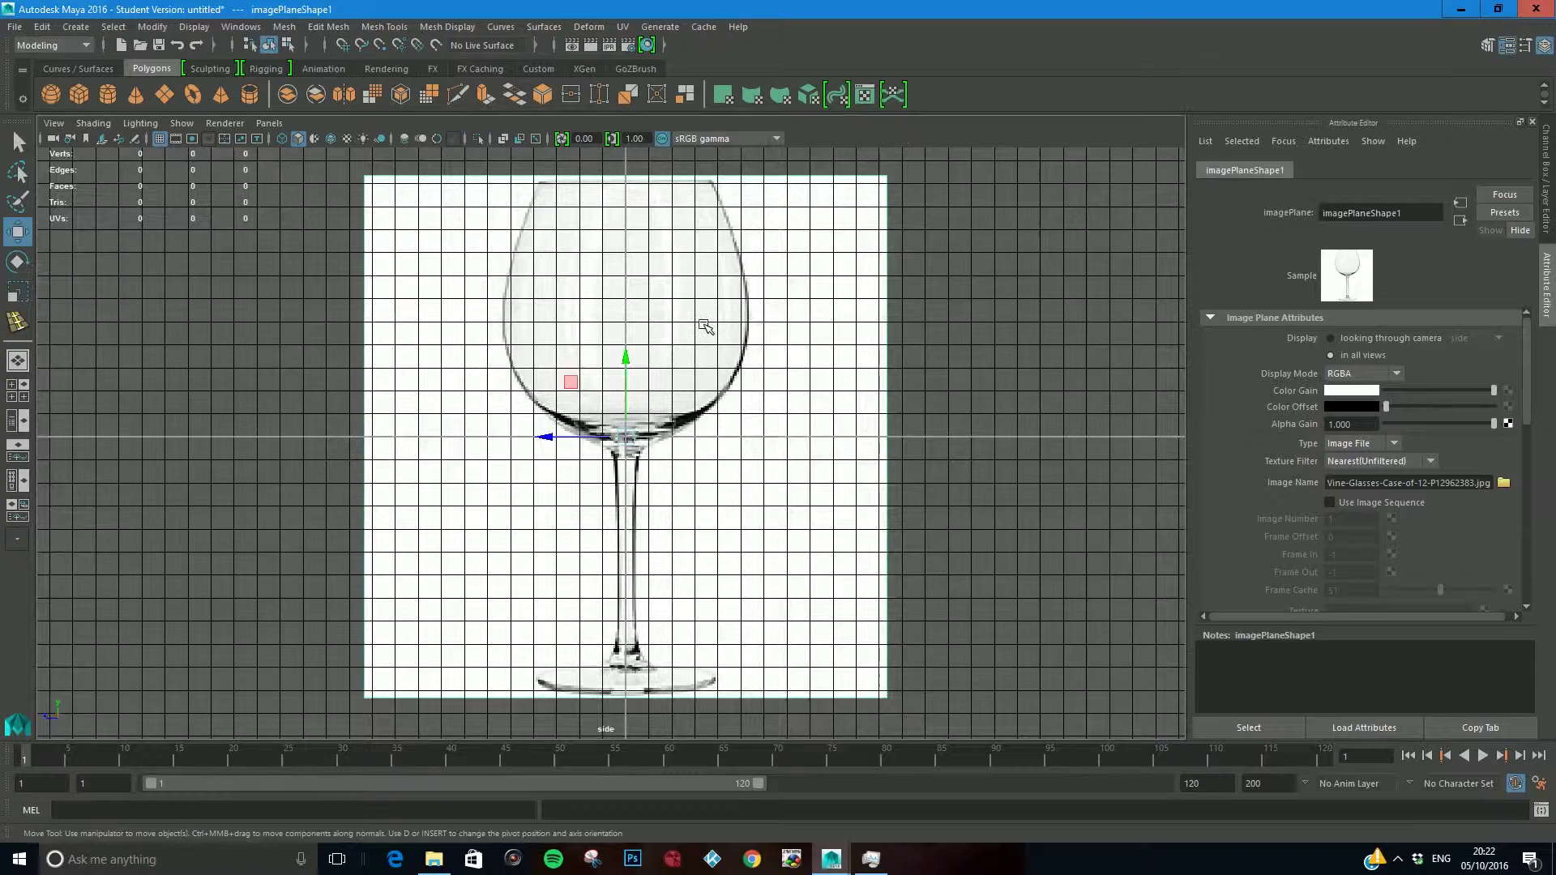
scroll(711, 319, up, 2)
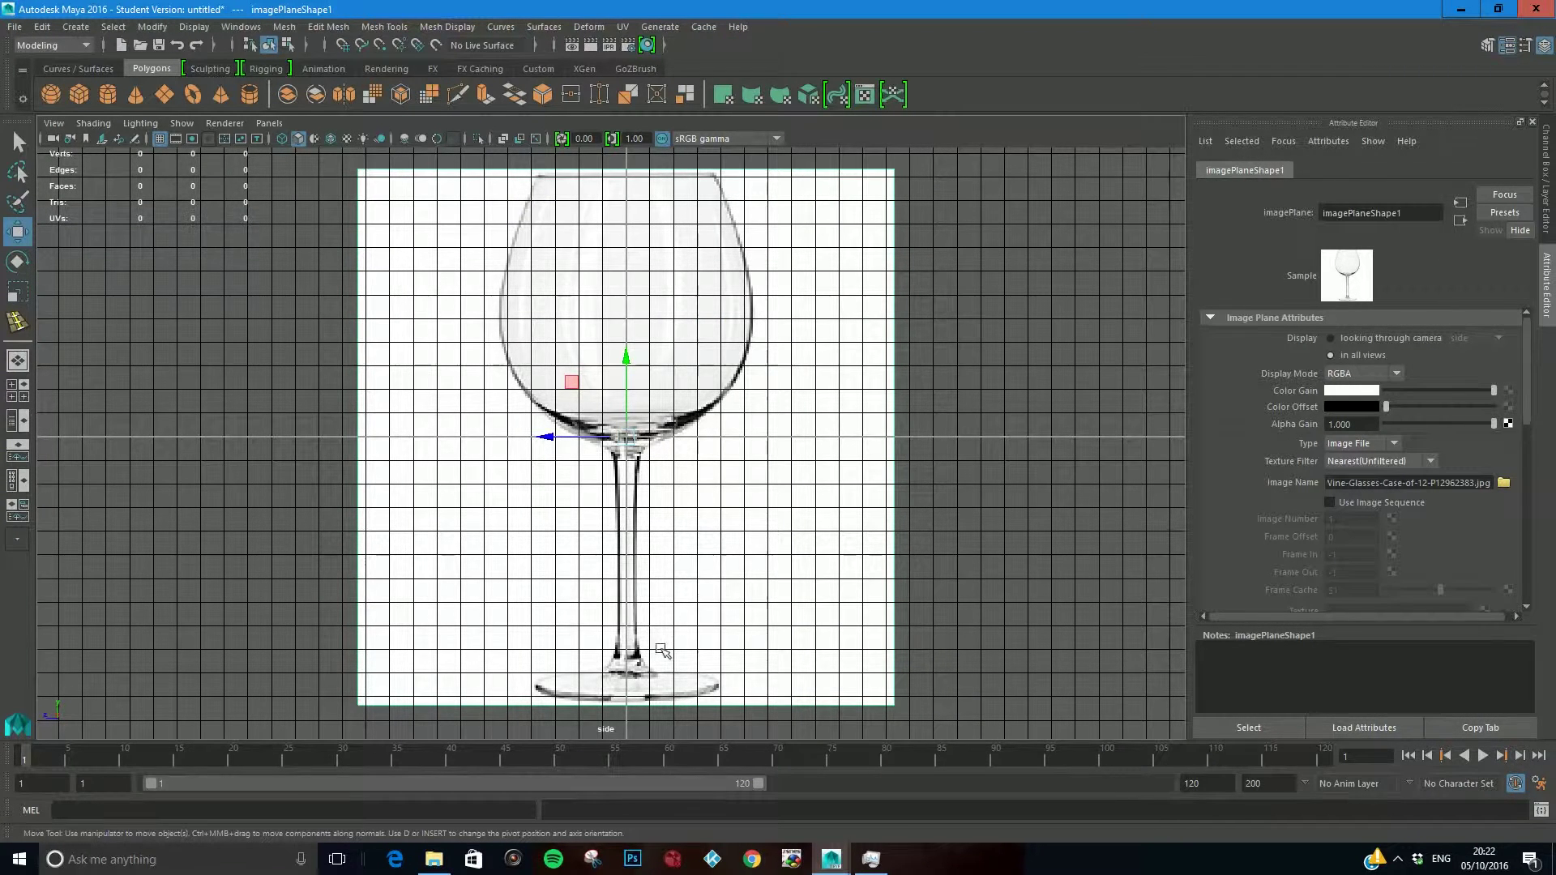
Activate the CV Curve Tool from the Create menu.
click(80, 26)
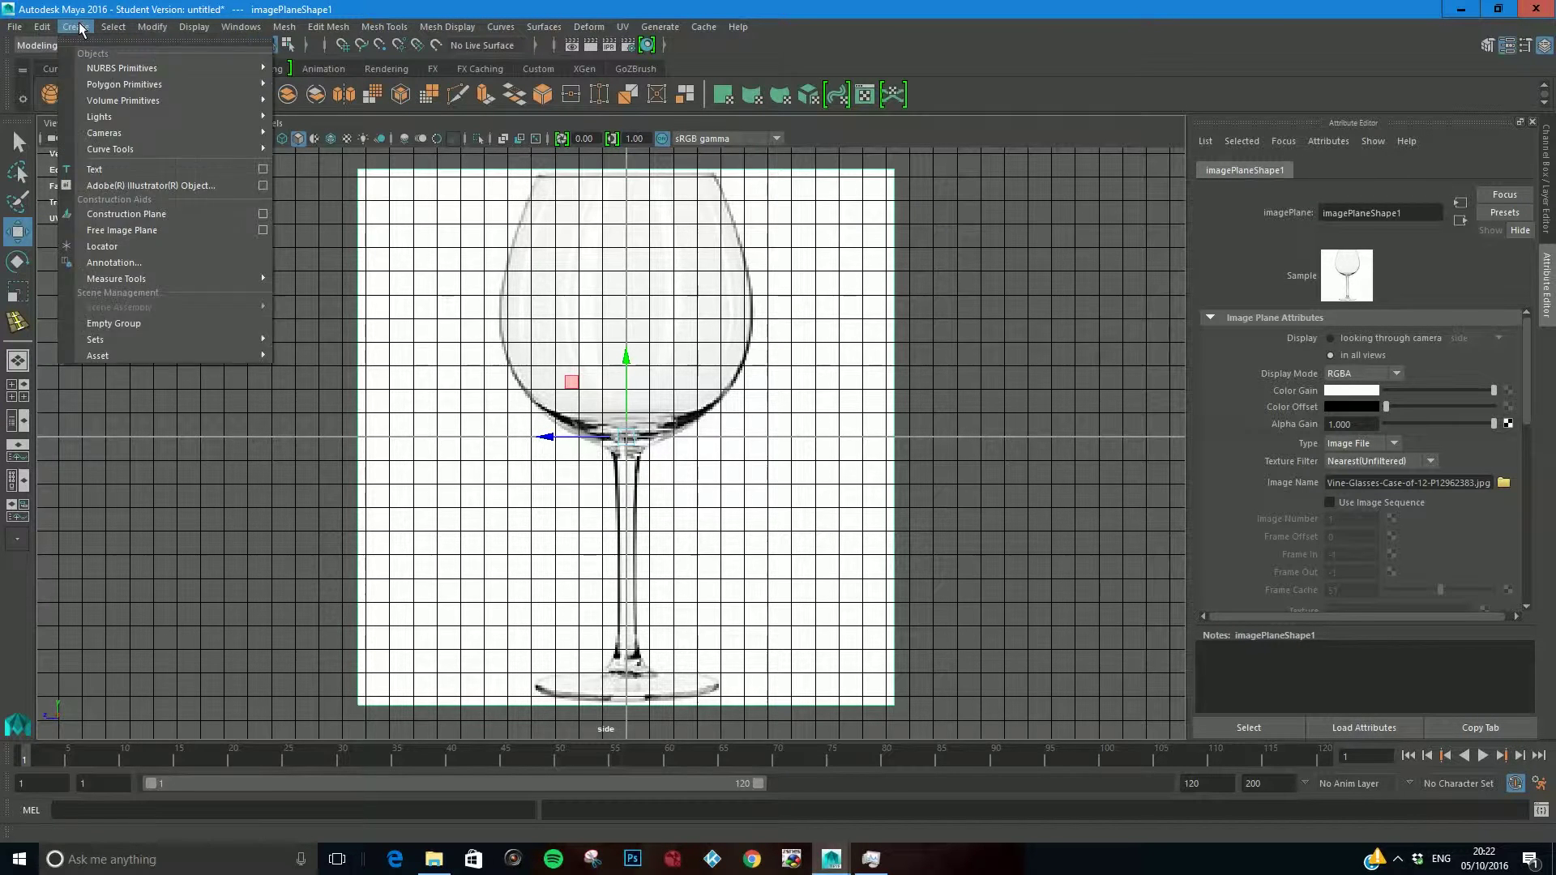
mouse_move(110, 149)
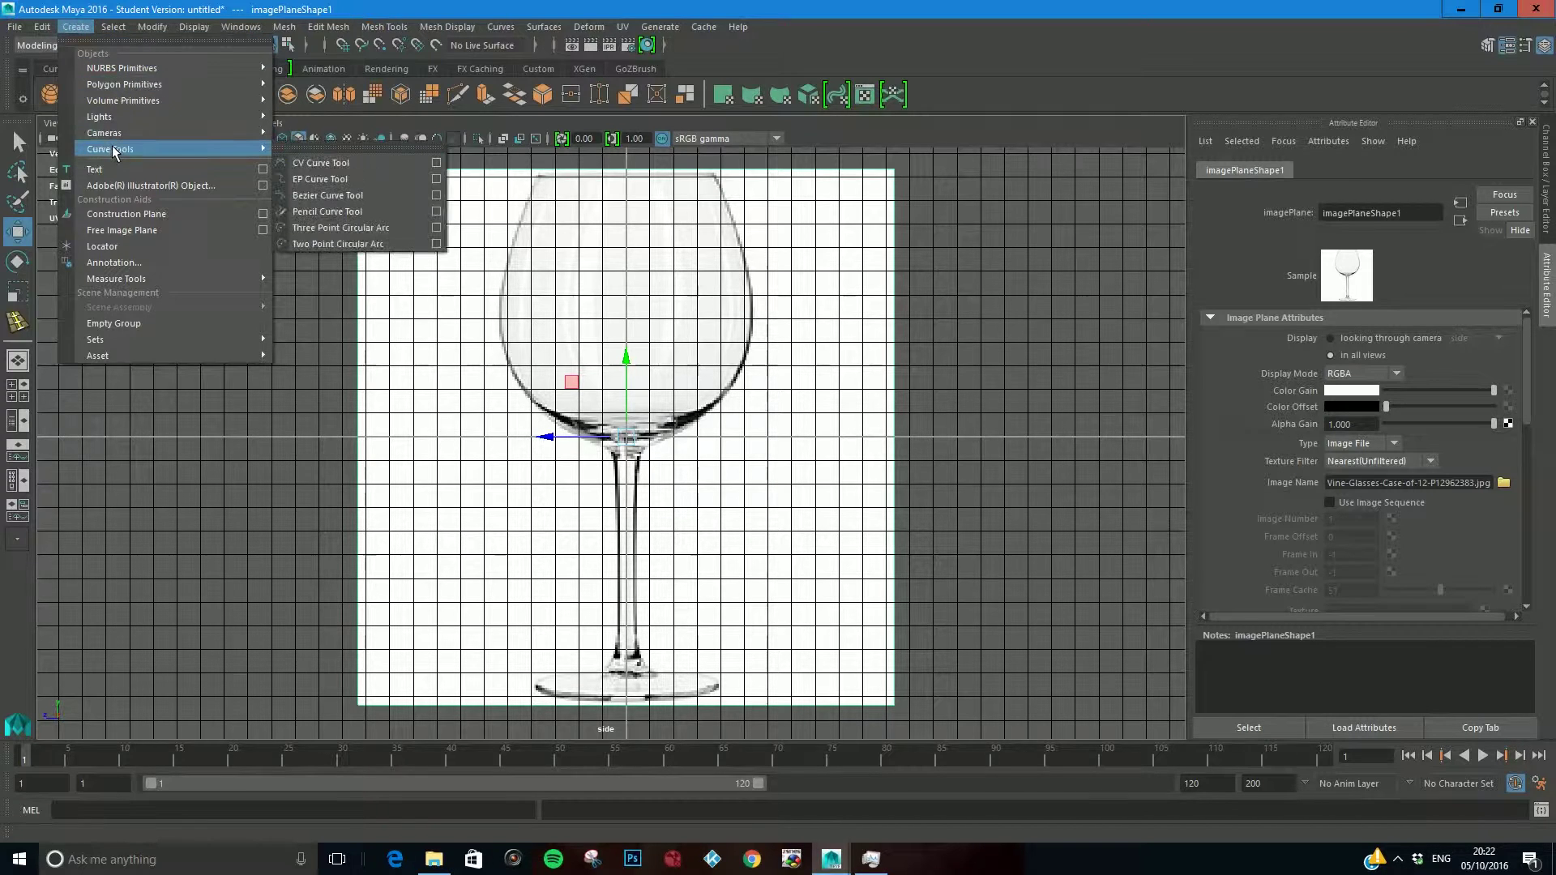
click(305, 167)
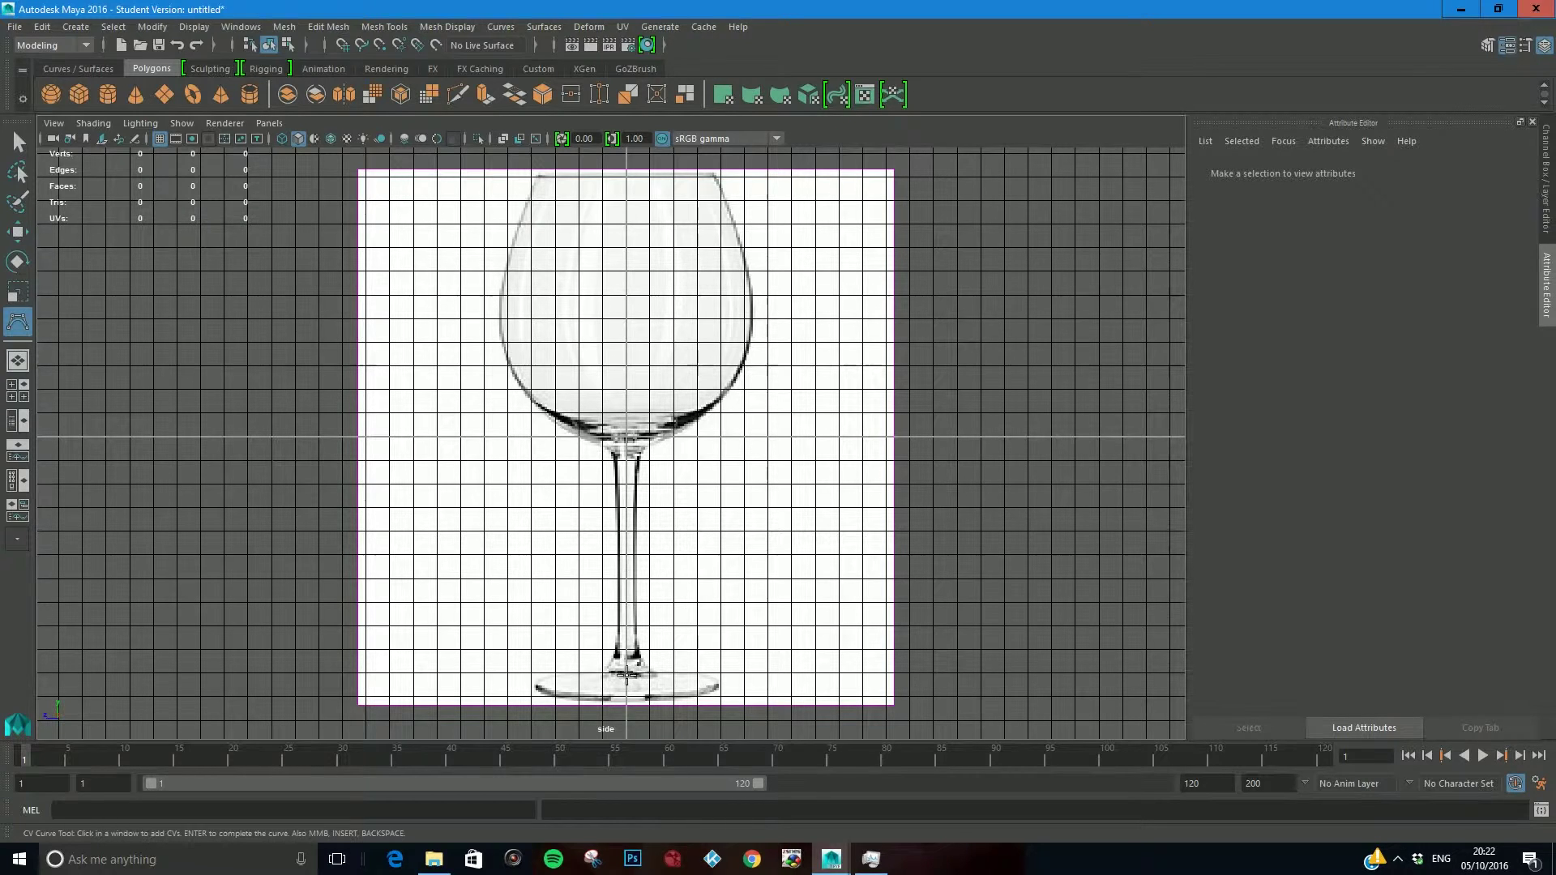
Place the first curve points along the glass base outline.
click(628, 677)
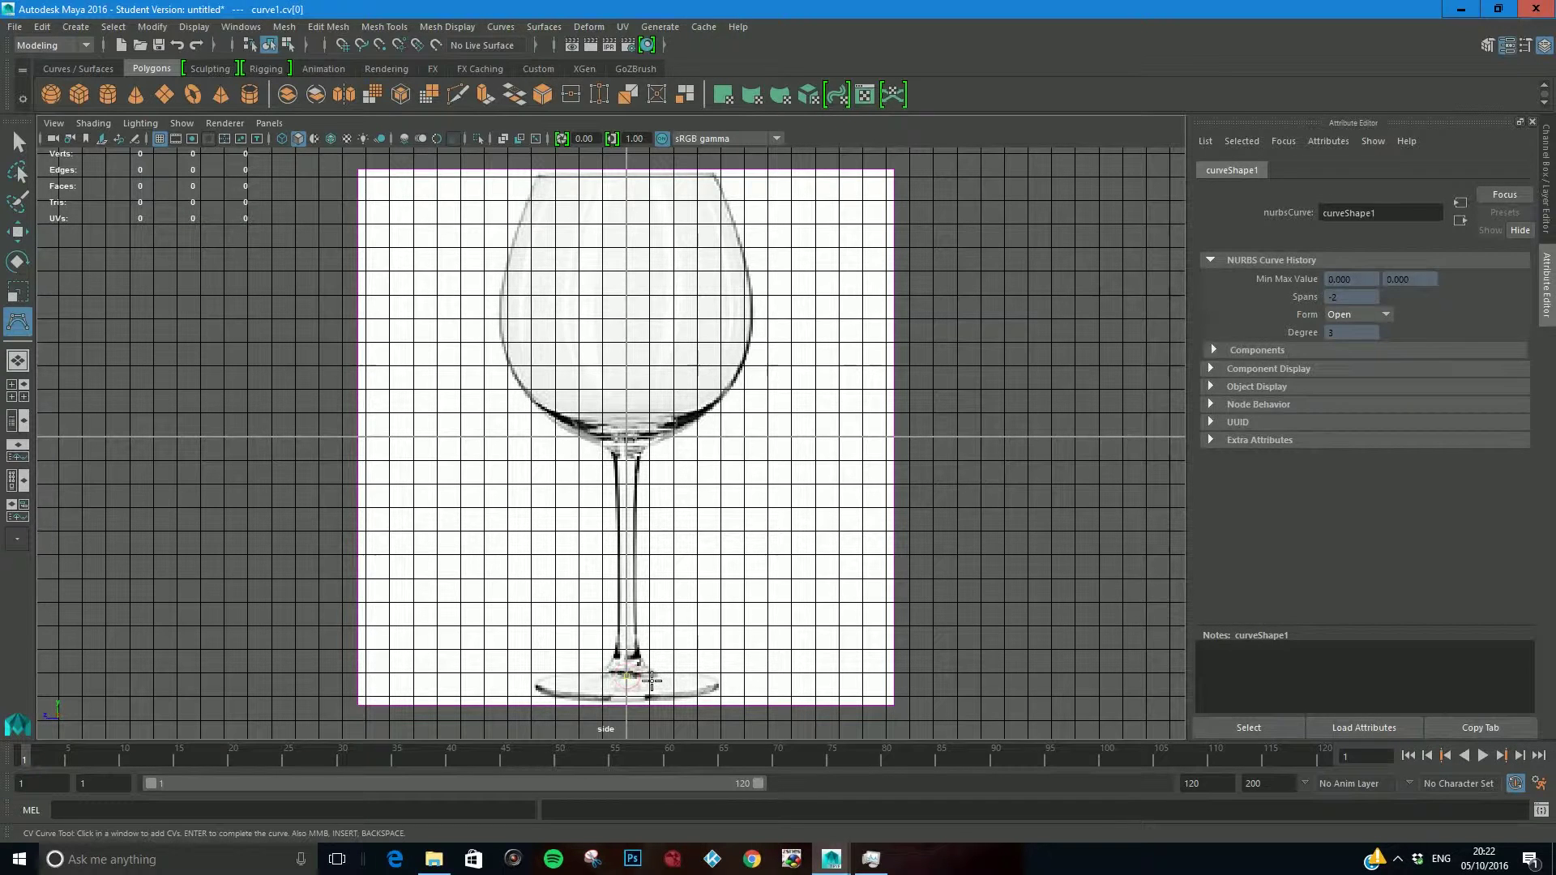
click(699, 688)
click(720, 688)
click(711, 677)
click(694, 673)
click(650, 668)
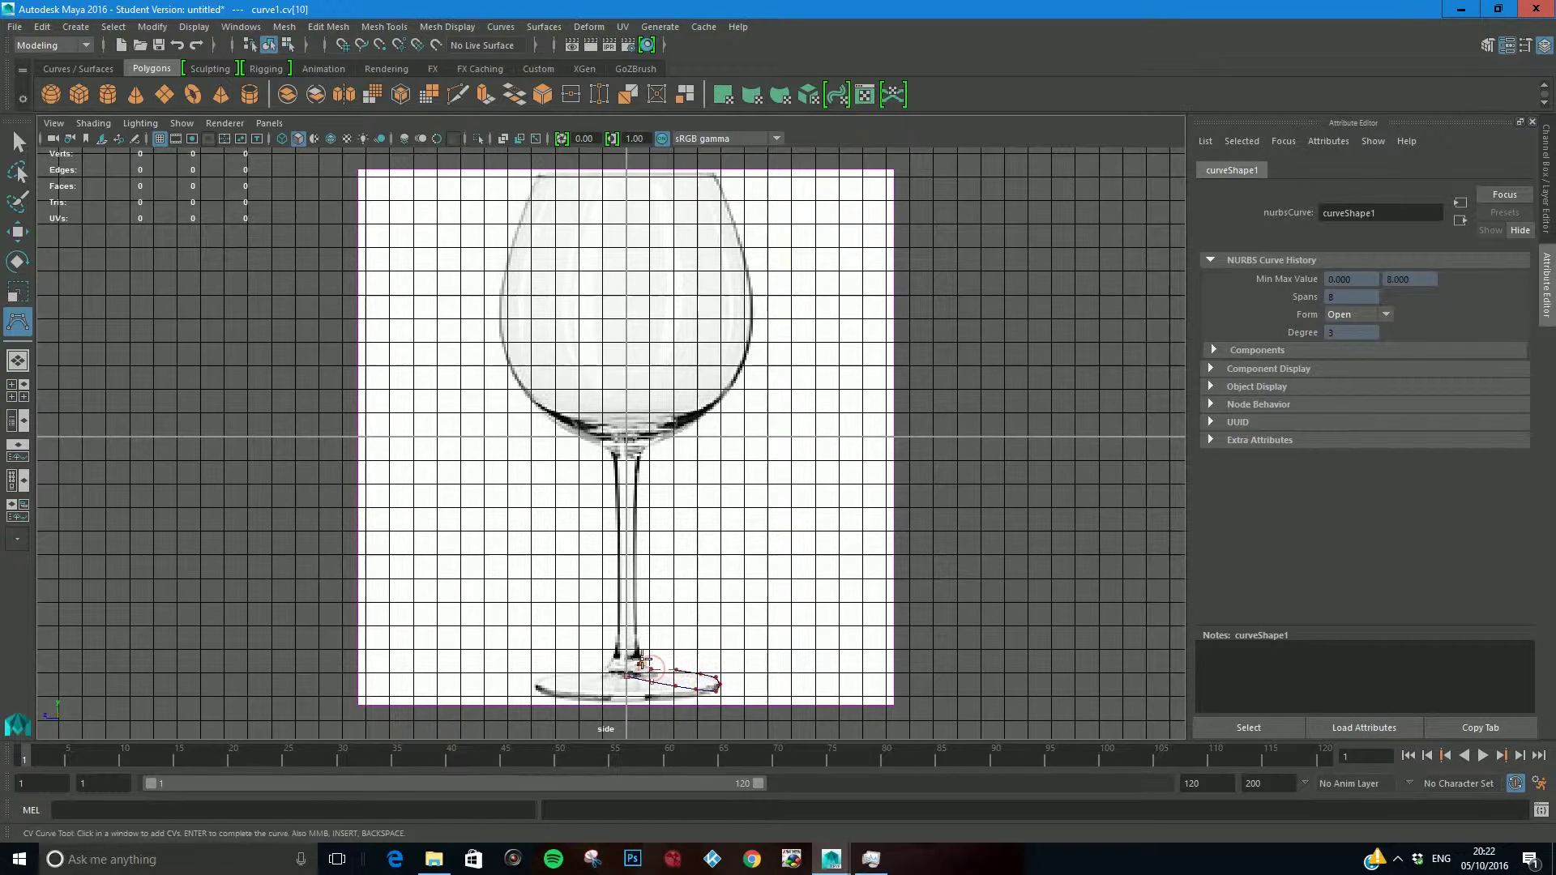
Trace the outline up the stem to the bowl.
click(644, 657)
click(638, 618)
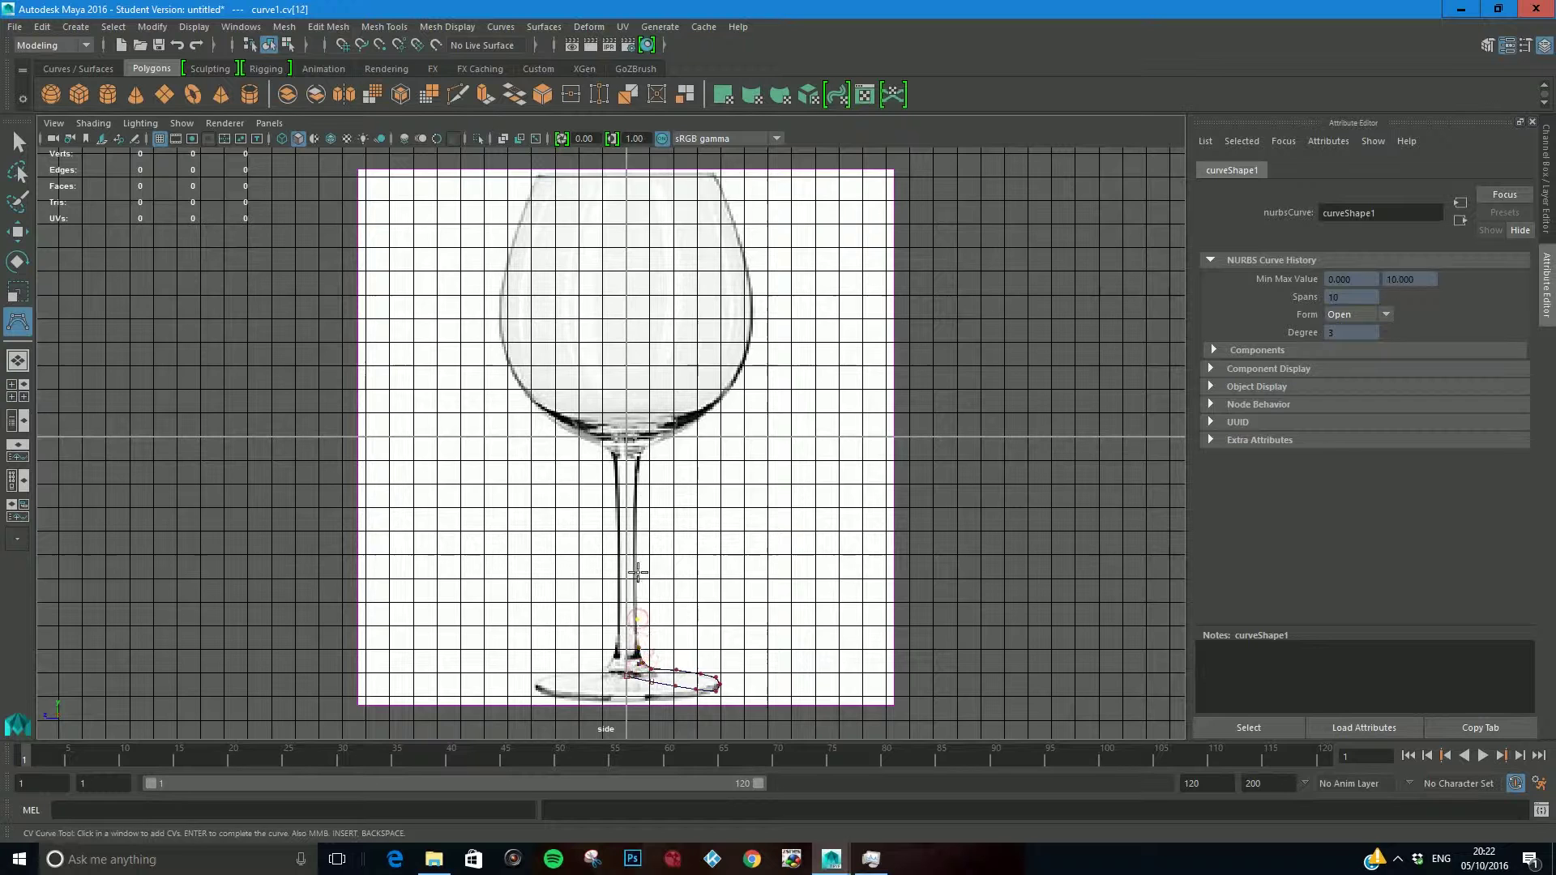
click(638, 572)
click(636, 539)
click(640, 482)
click(645, 446)
Trace the bowl's outer side from its lower curve up to the rim.
click(691, 426)
click(715, 405)
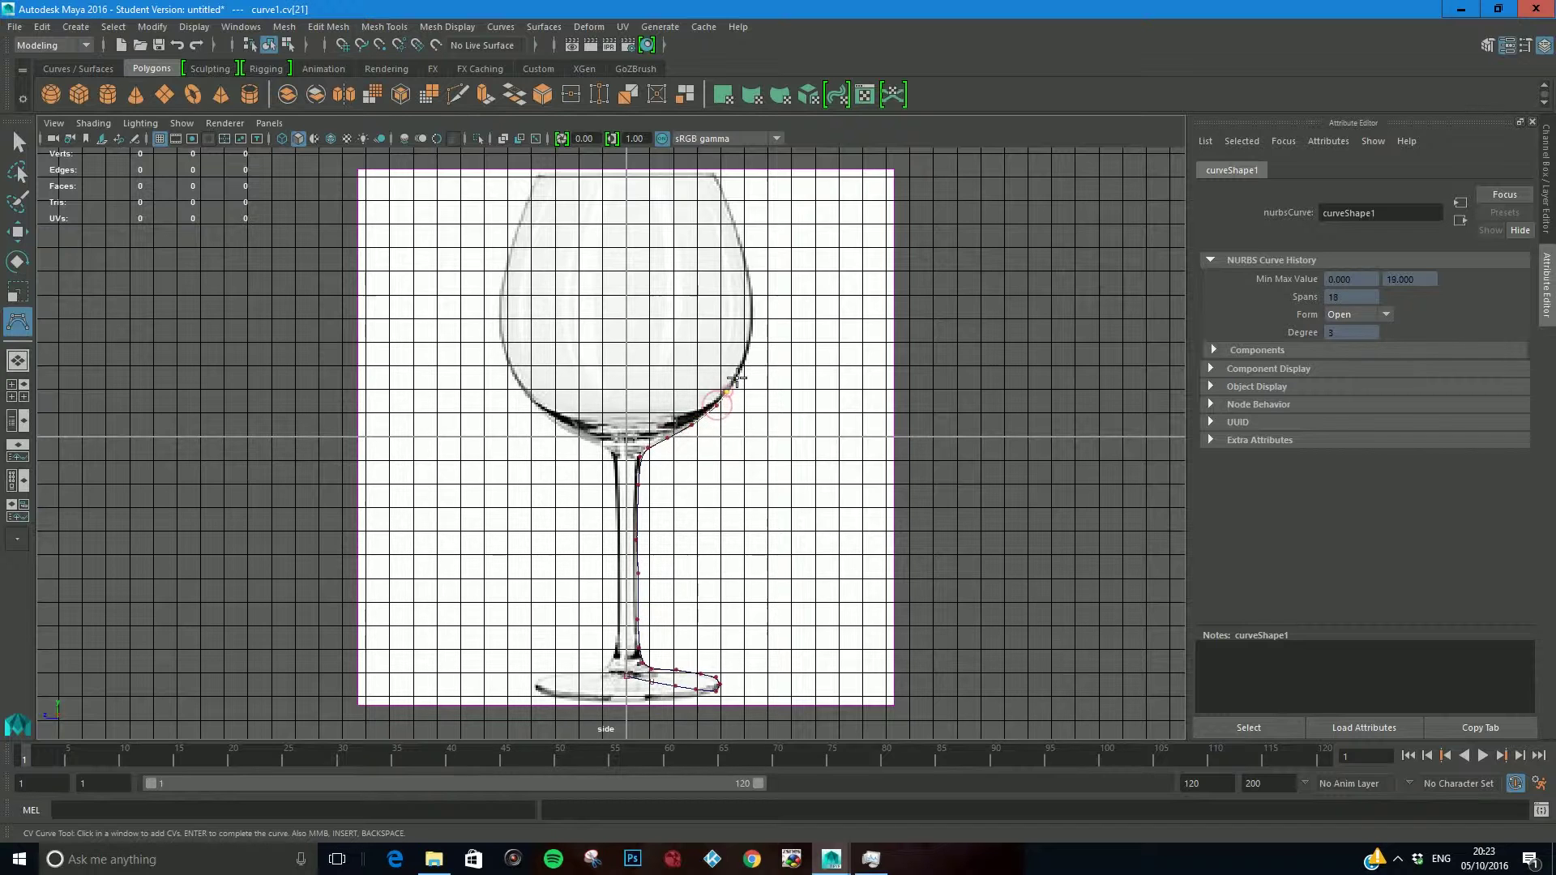
click(739, 369)
click(754, 320)
click(755, 293)
click(745, 262)
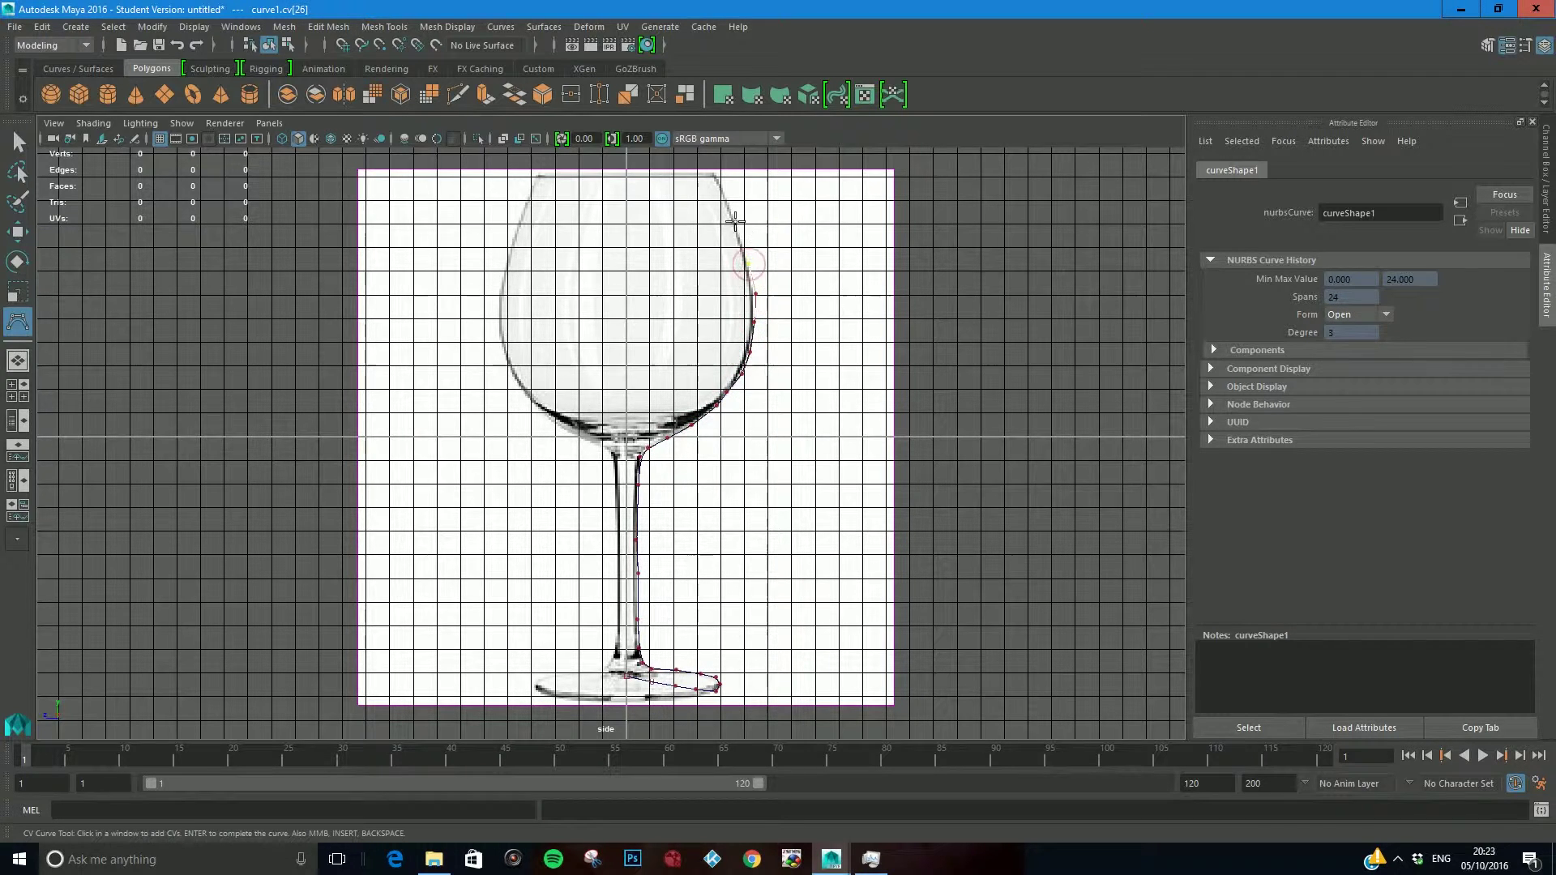
click(724, 188)
scroll(1004, 382, up, 5)
Trace around the rim and down the upper inner wall of the bowl.
mouse_move(1004, 382)
alt+middle_down()
mouse_move(712, 518)
mouse_move(636, 393)
alt+middle_up()
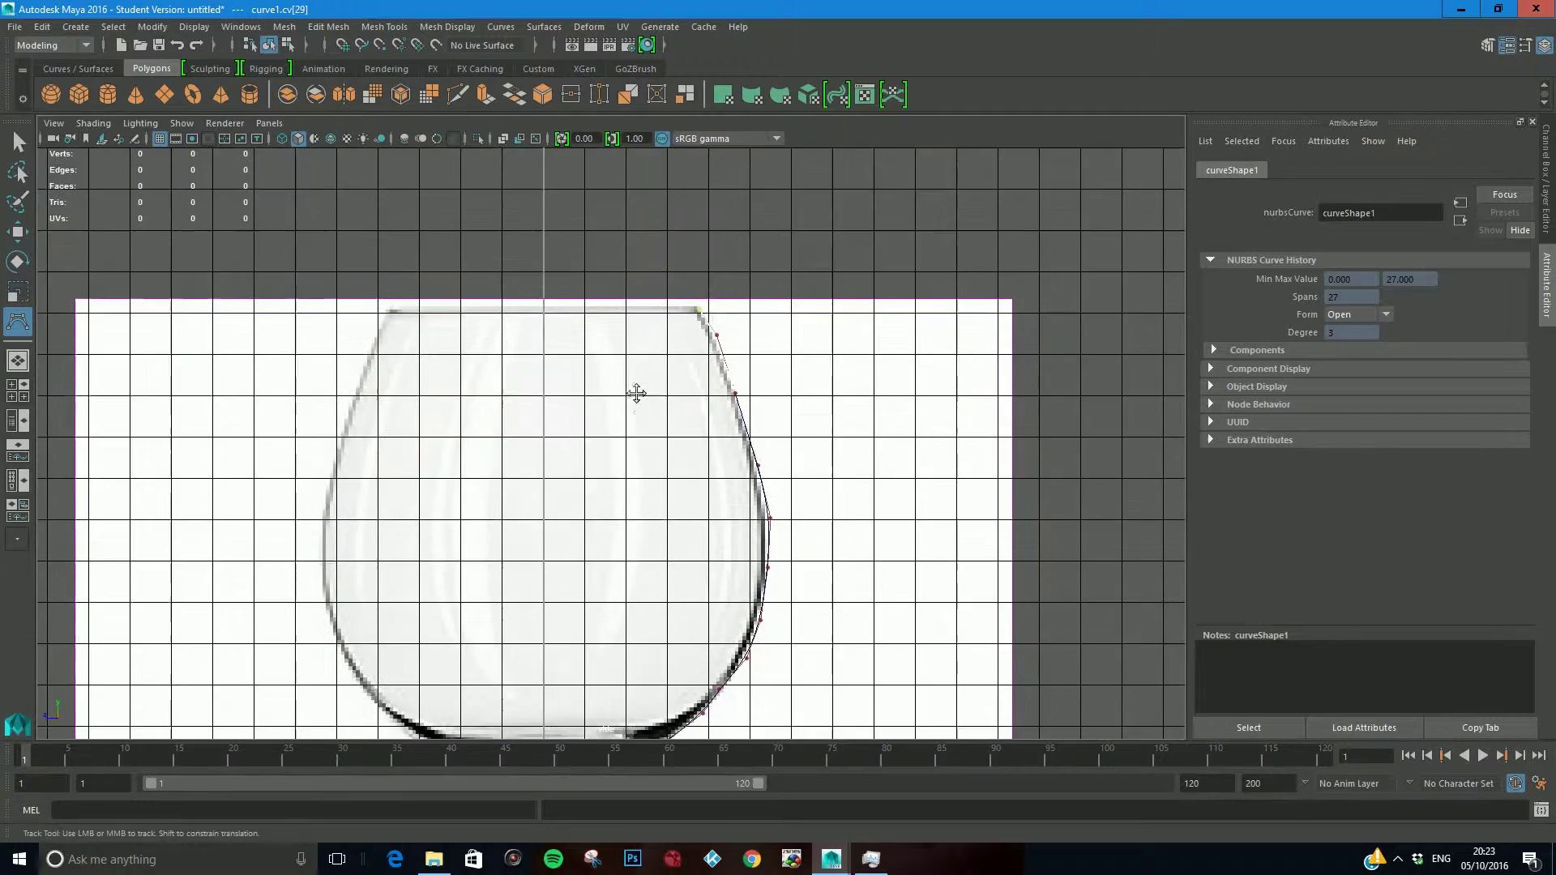
scroll(635, 393, up, 1)
click(701, 325)
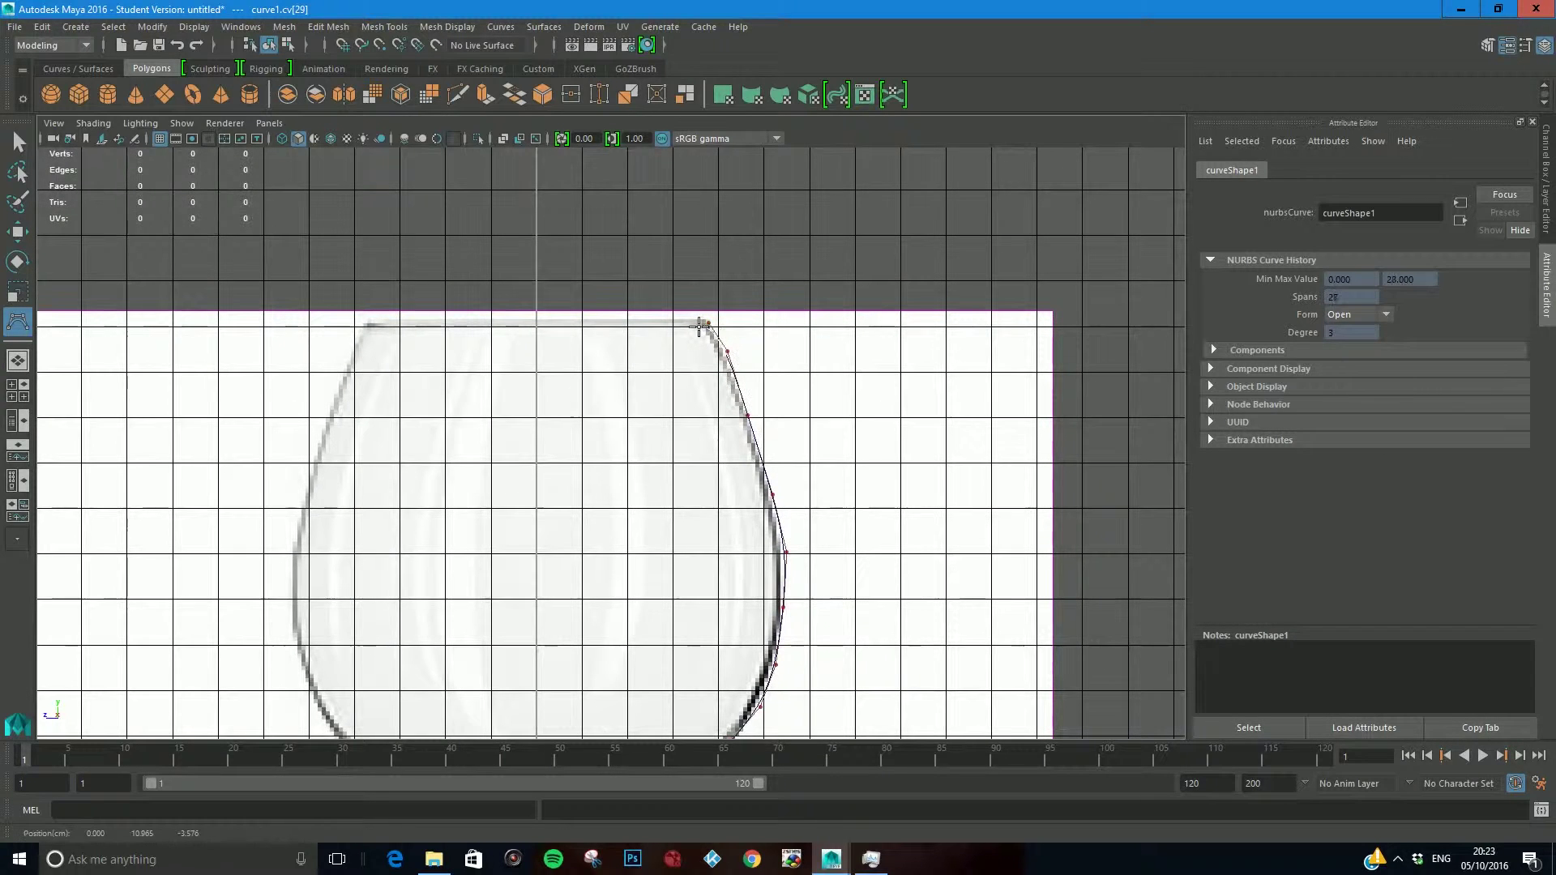
click(715, 352)
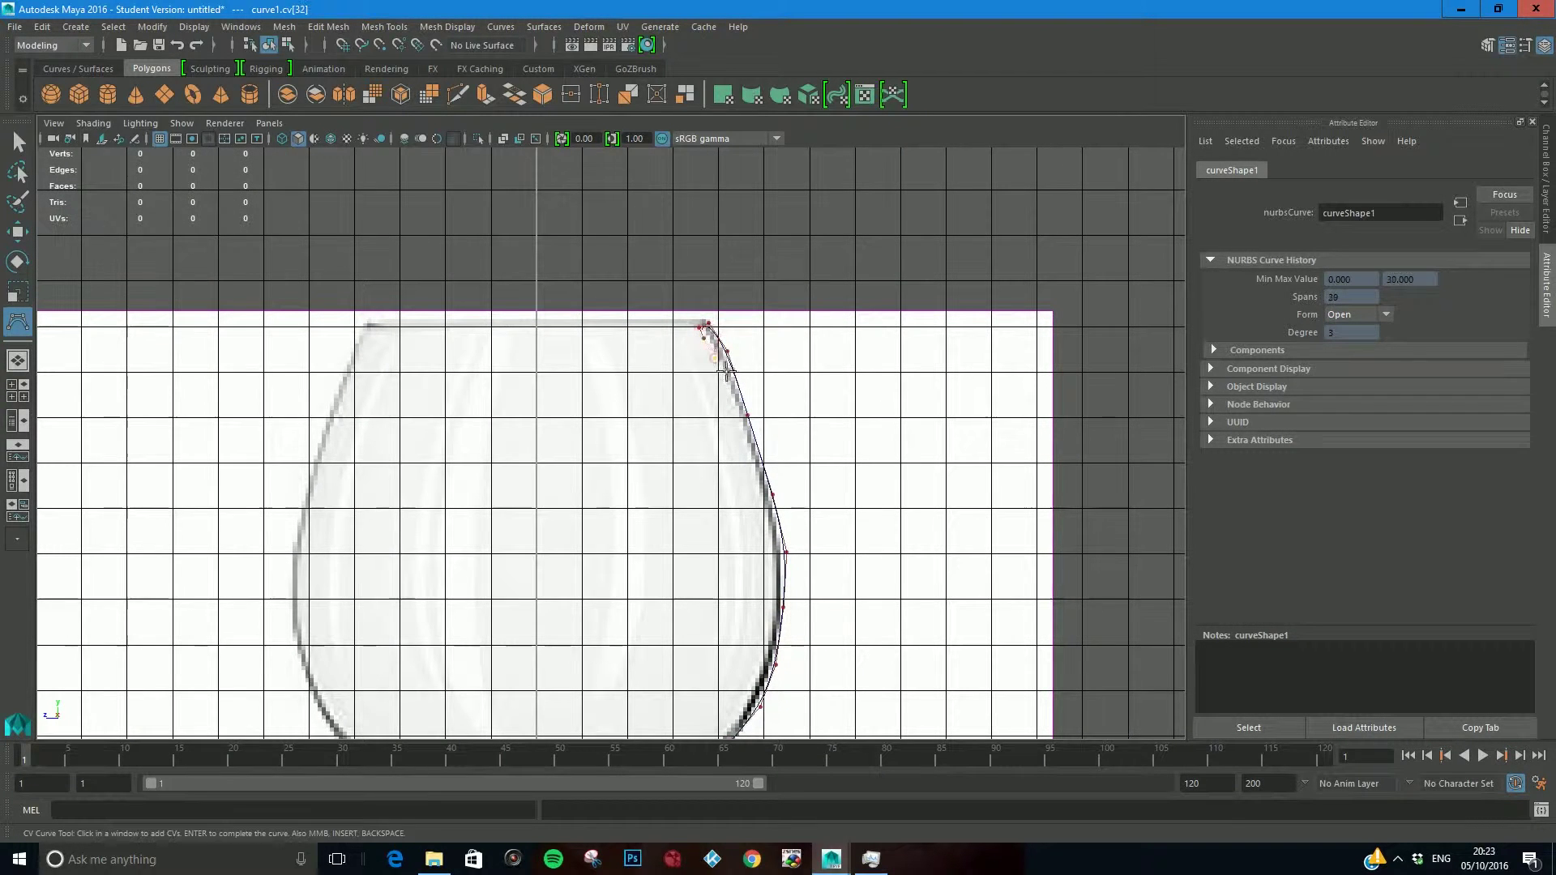
click(731, 391)
click(743, 425)
click(751, 453)
click(762, 497)
click(776, 538)
click(774, 590)
Follow the inner wall around the bowl's lower curve, ending at the bottom centre.
alt+middle_drag(765, 623, 826, 454)
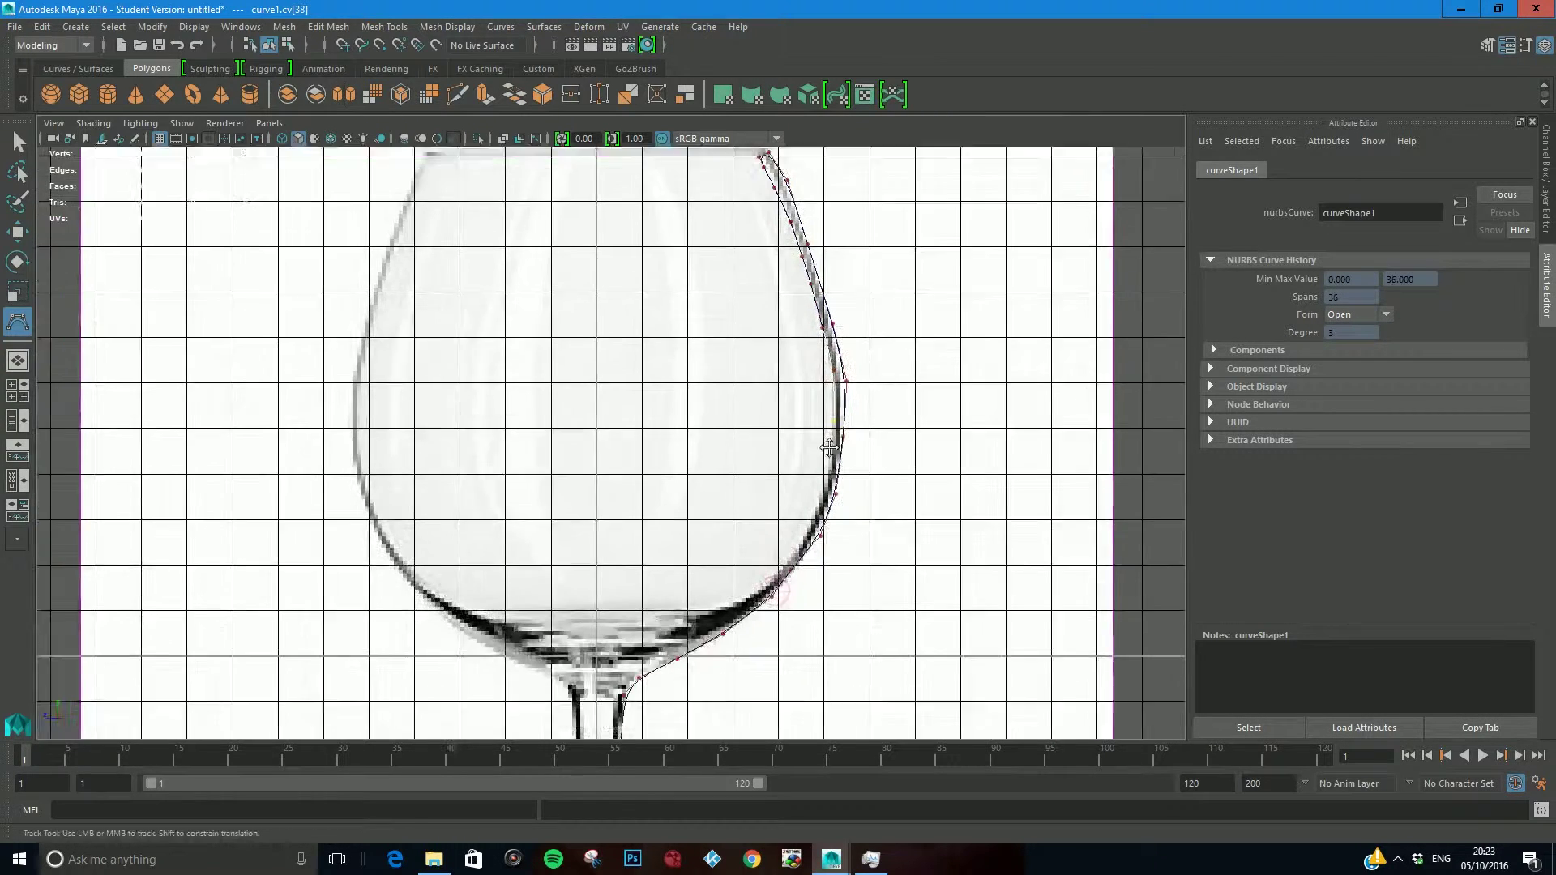
click(828, 483)
click(806, 534)
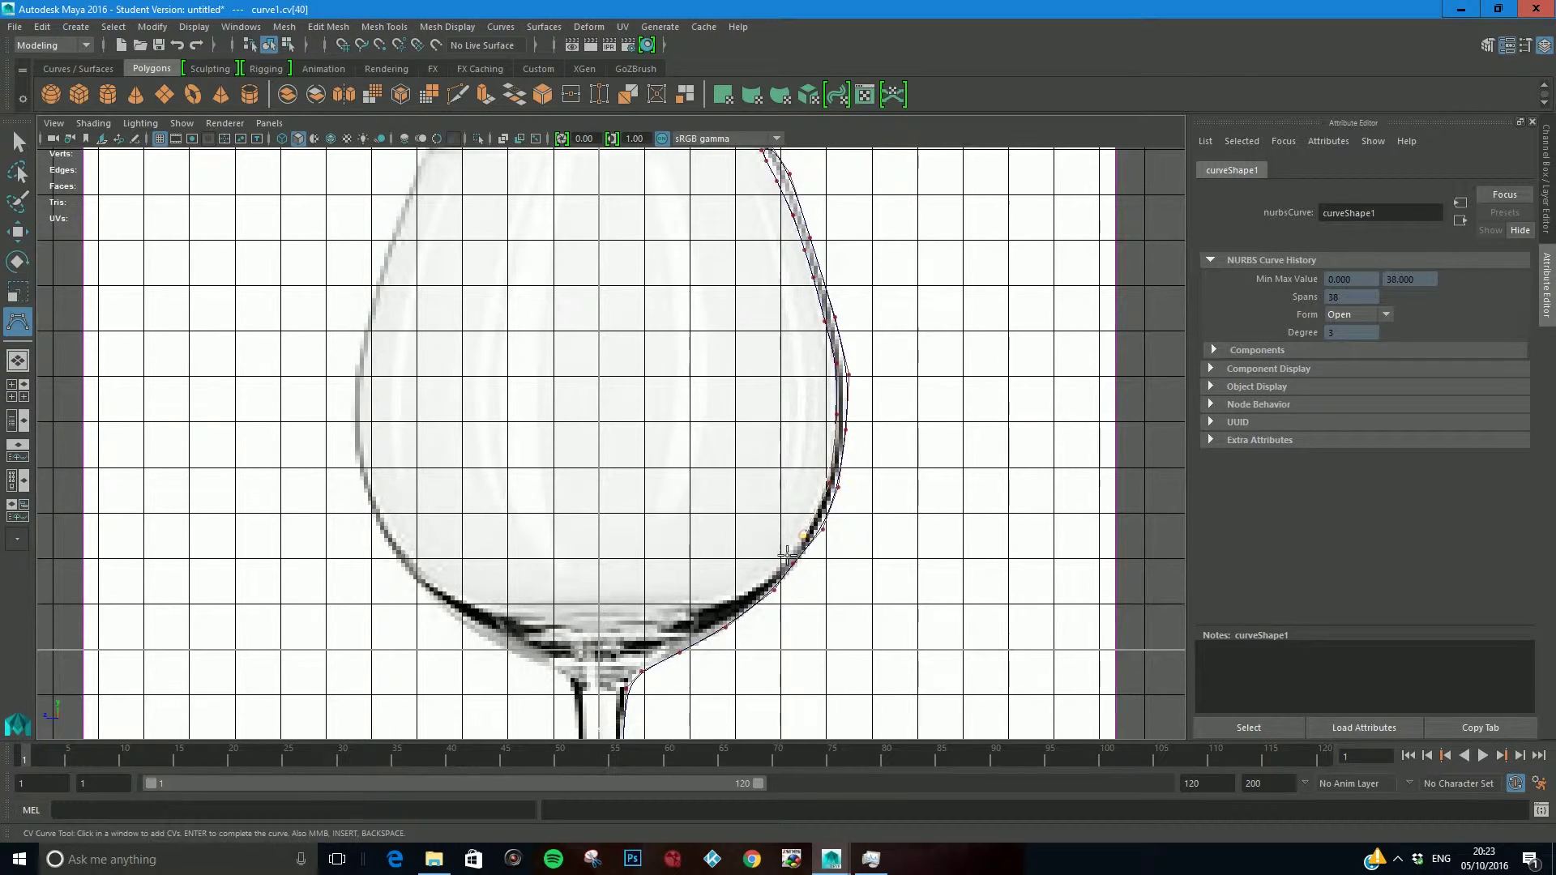
click(765, 577)
click(736, 596)
click(689, 603)
click(639, 617)
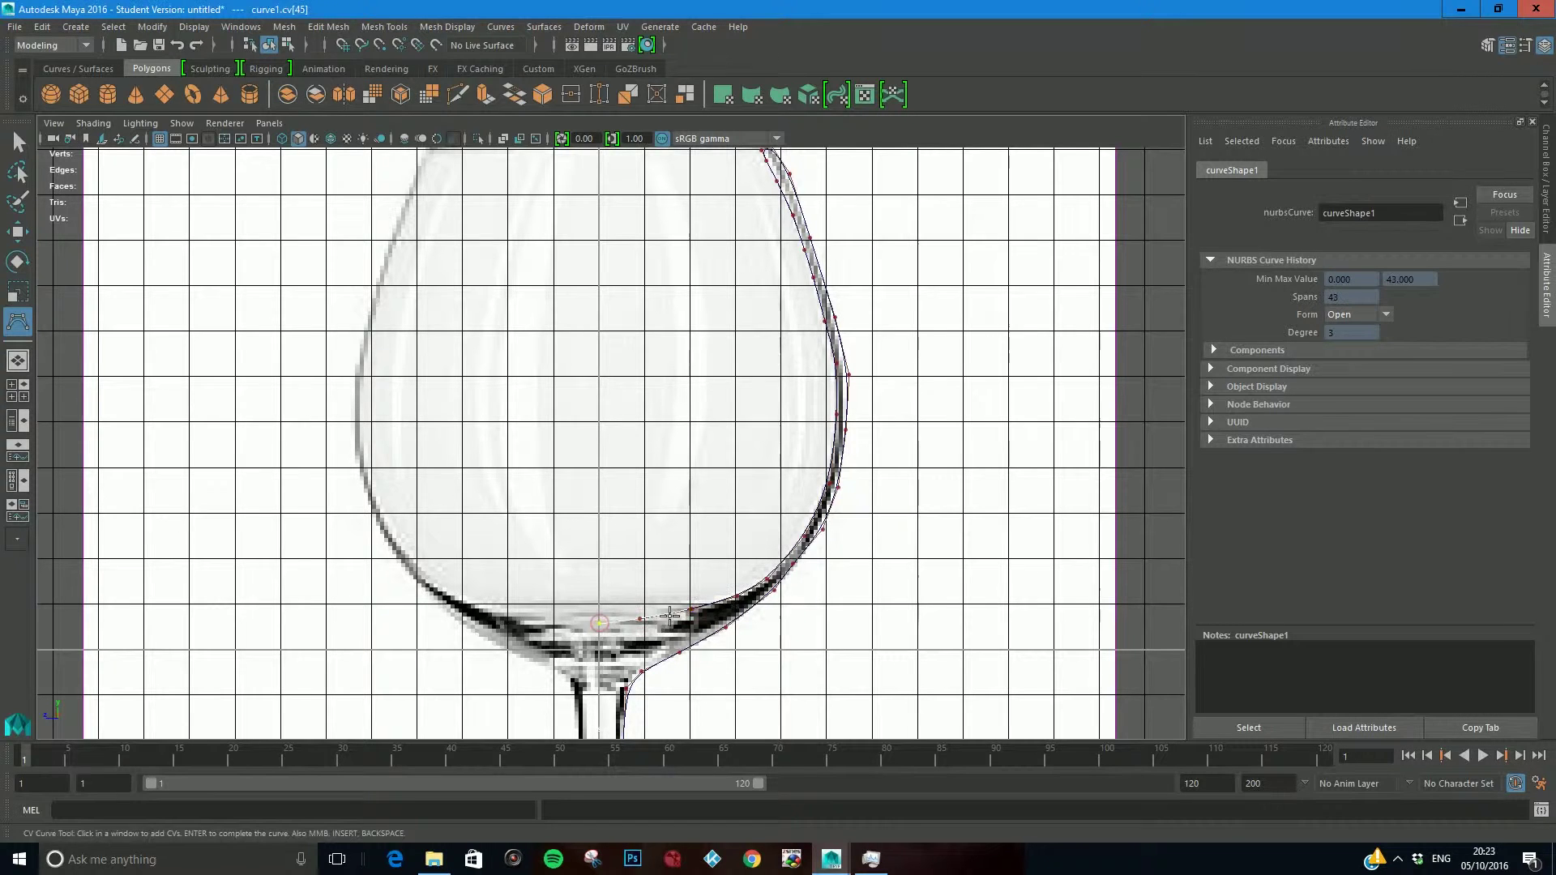
click(599, 622)
Finish the curve and switch it to Control Vertex editing.
key(w)
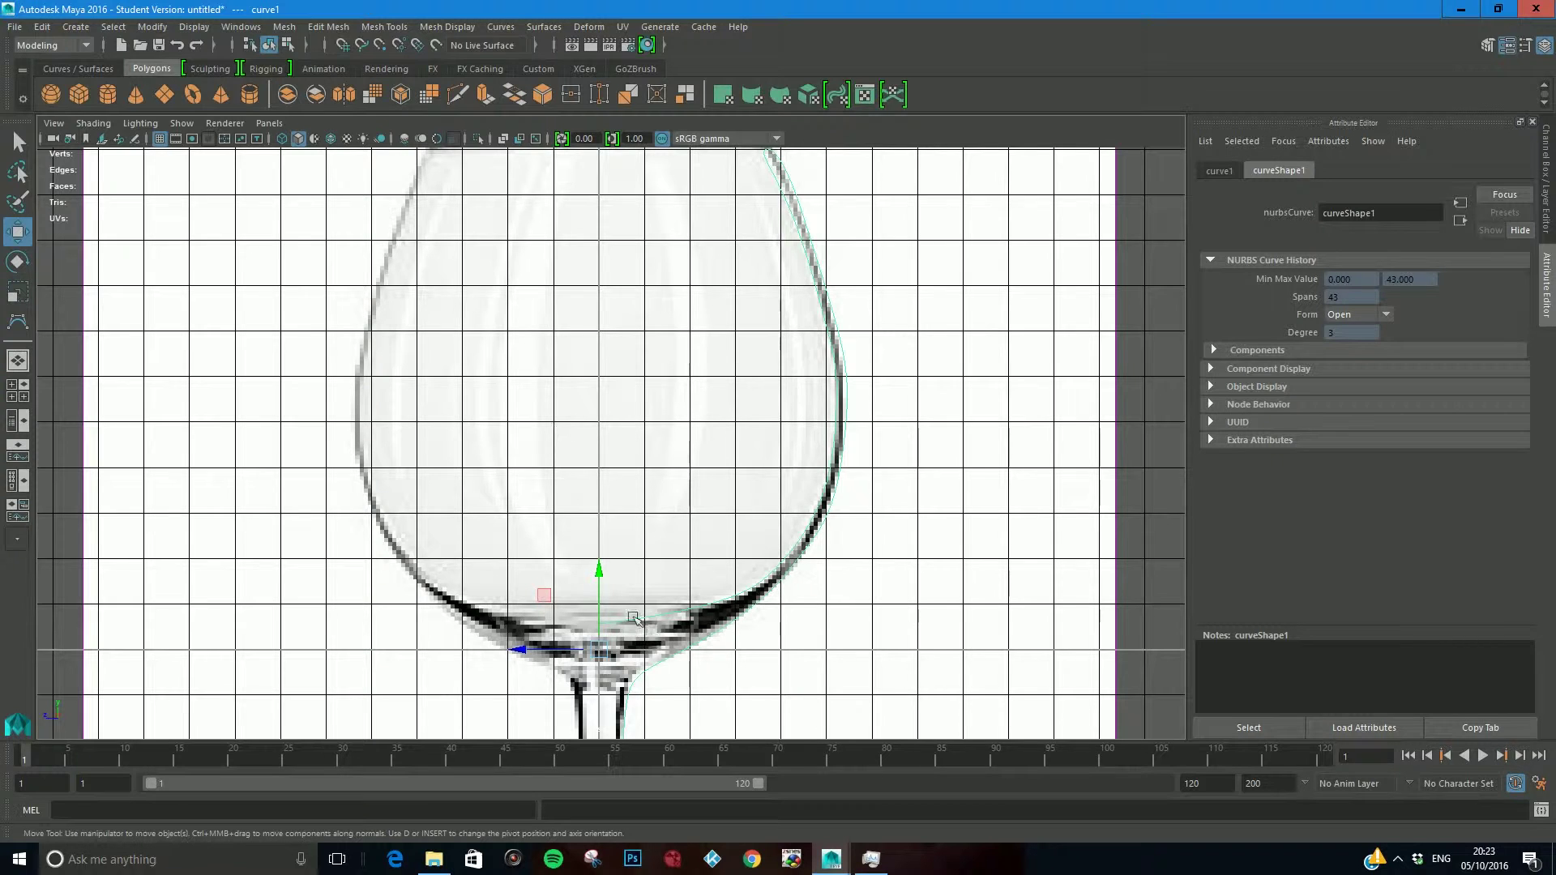
alt+middle_drag(725, 600, 668, 468)
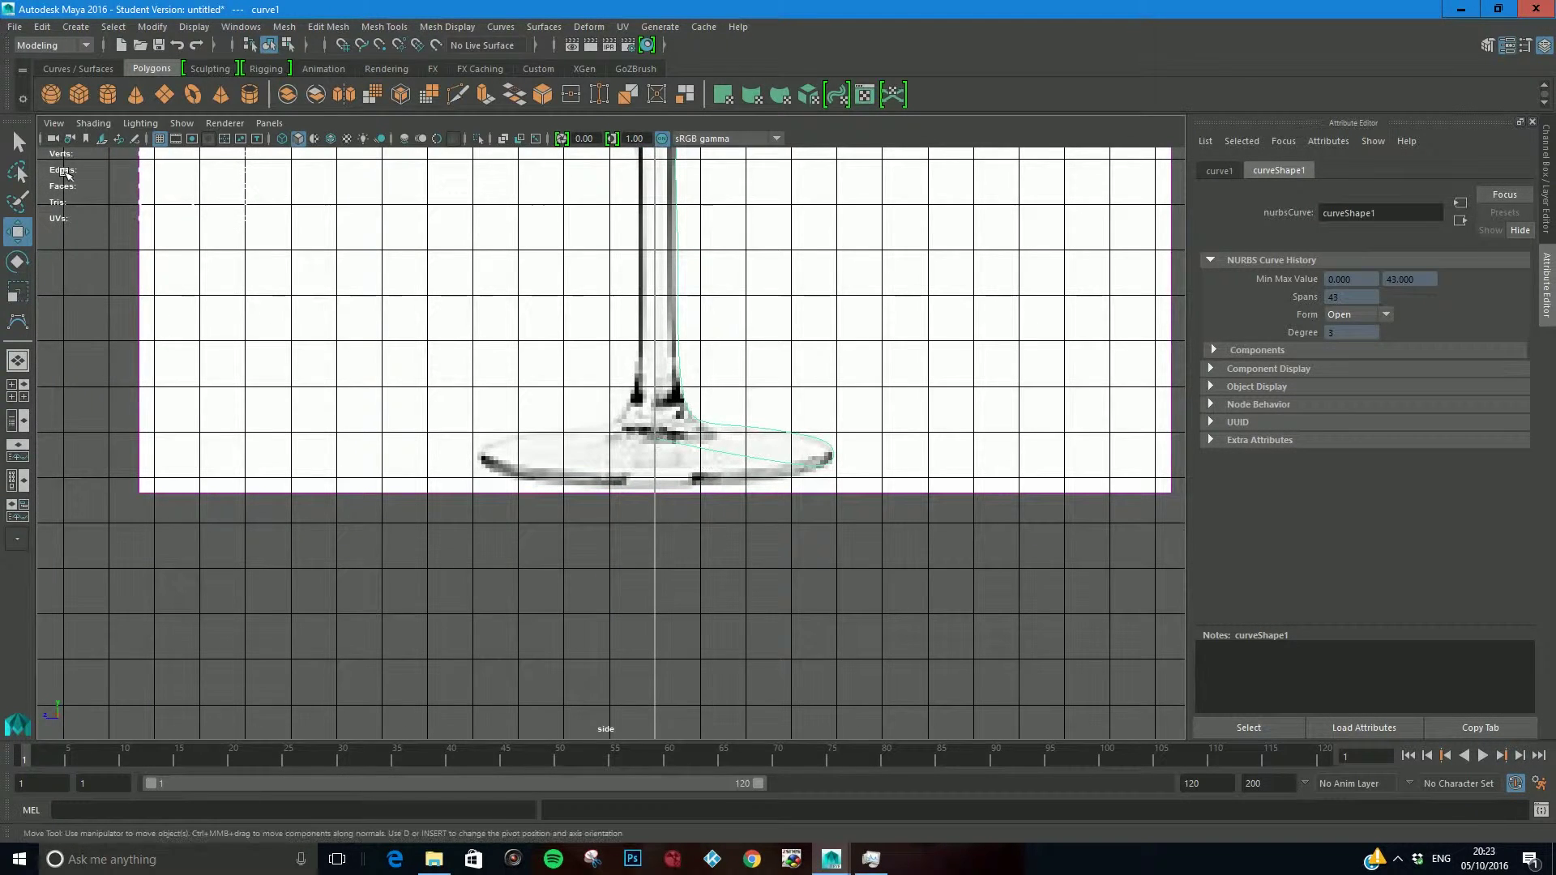
right_click(668, 442)
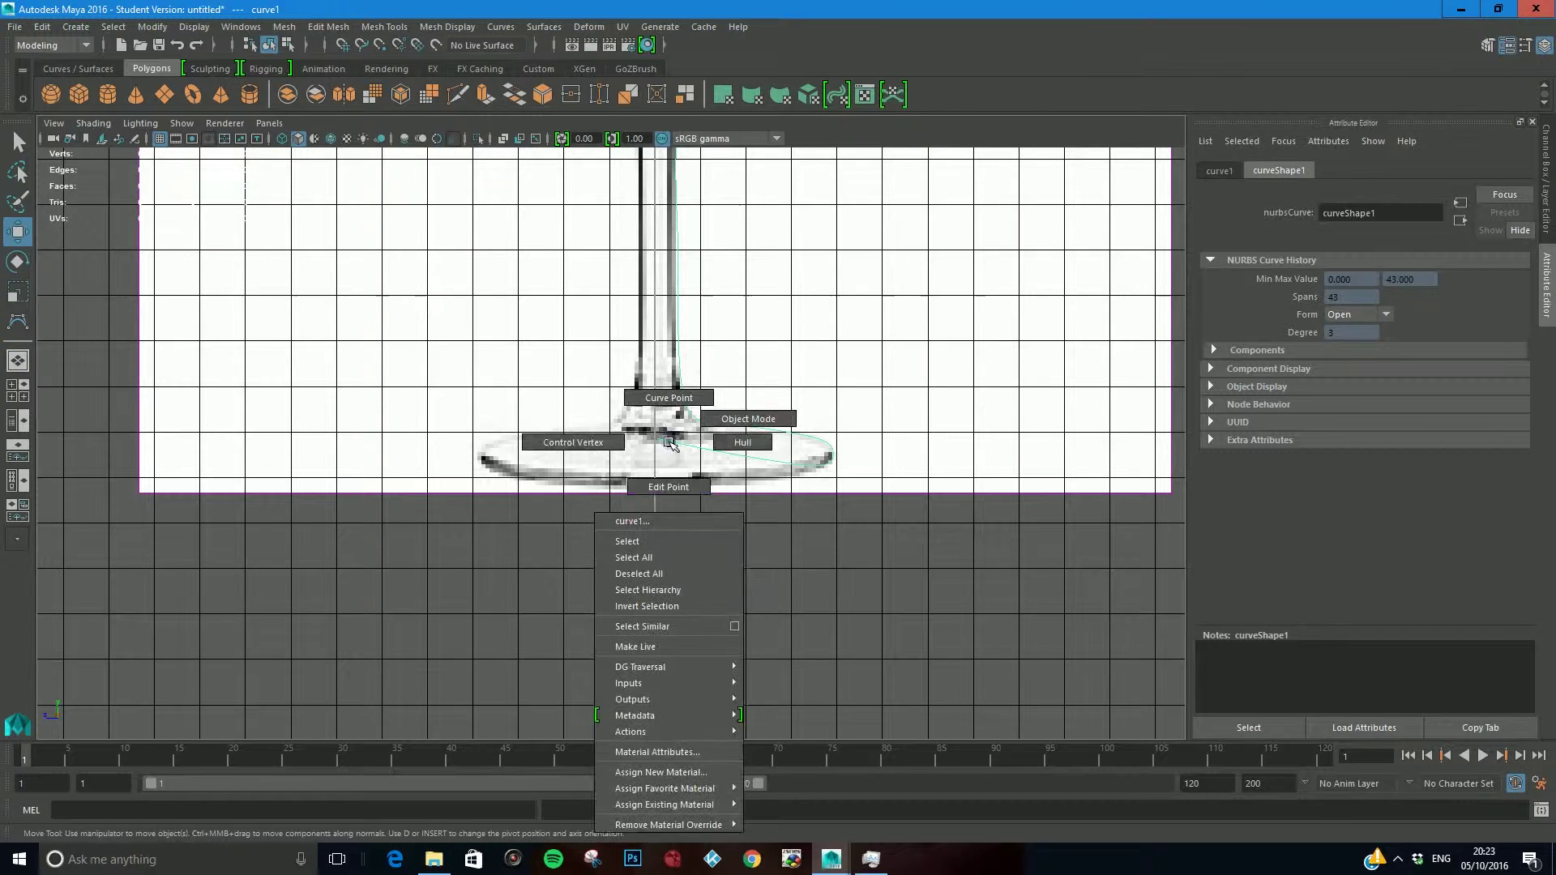
click(589, 443)
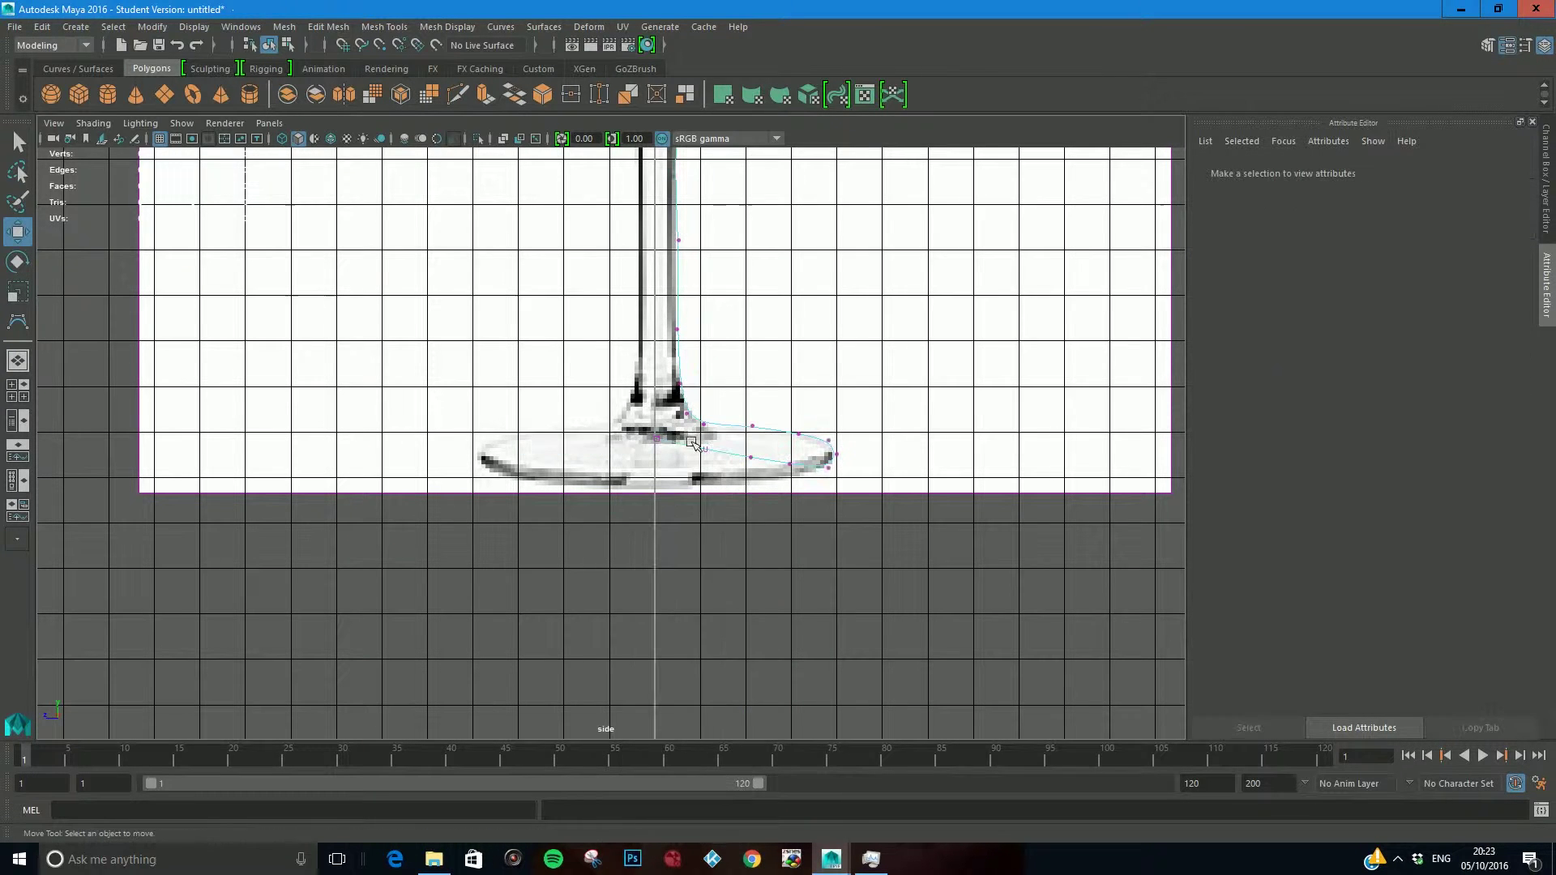
Snap the base end CV onto the central axis with grid snapping.
alt+right_drag(641, 474, 1232, 584)
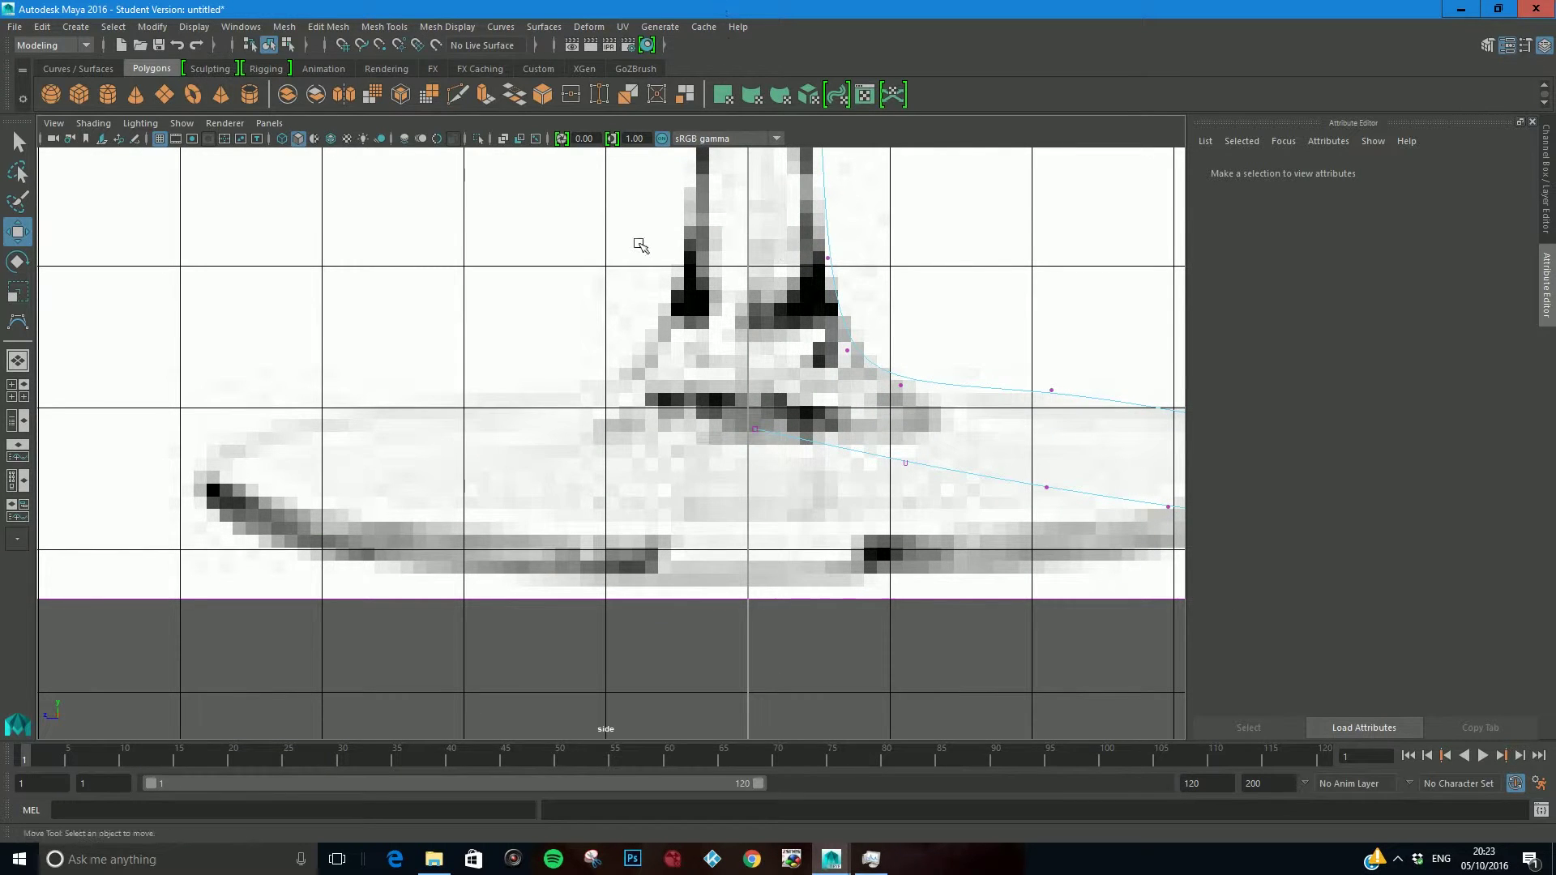
mouse_move(640, 243)
alt+middle_down()
mouse_move(584, 263)
mouse_move(586, 292)
alt+middle_up()
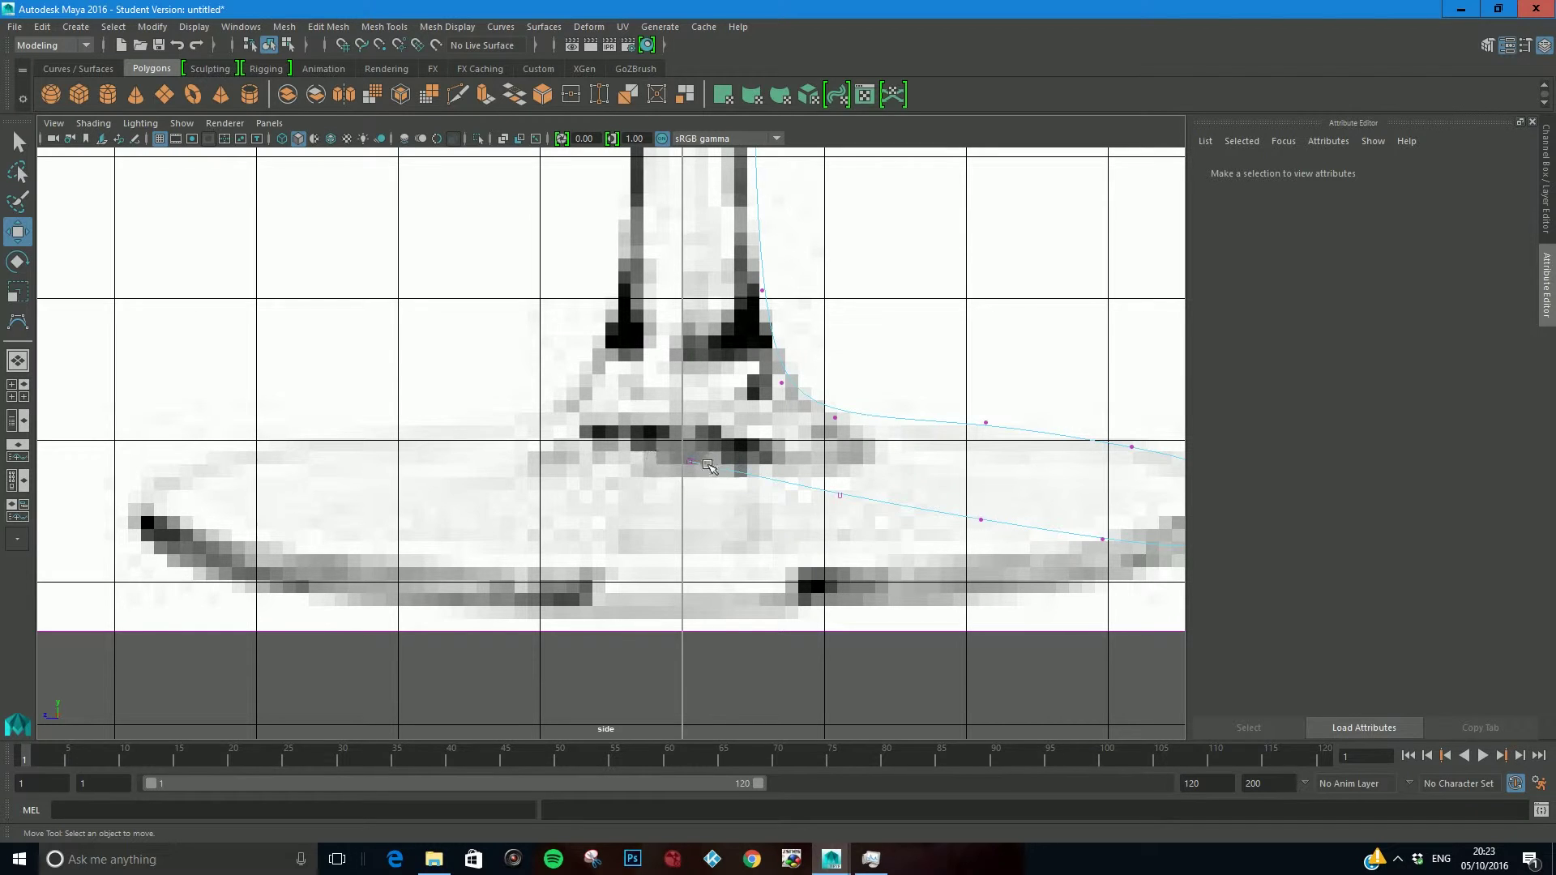
drag(677, 455, 726, 495)
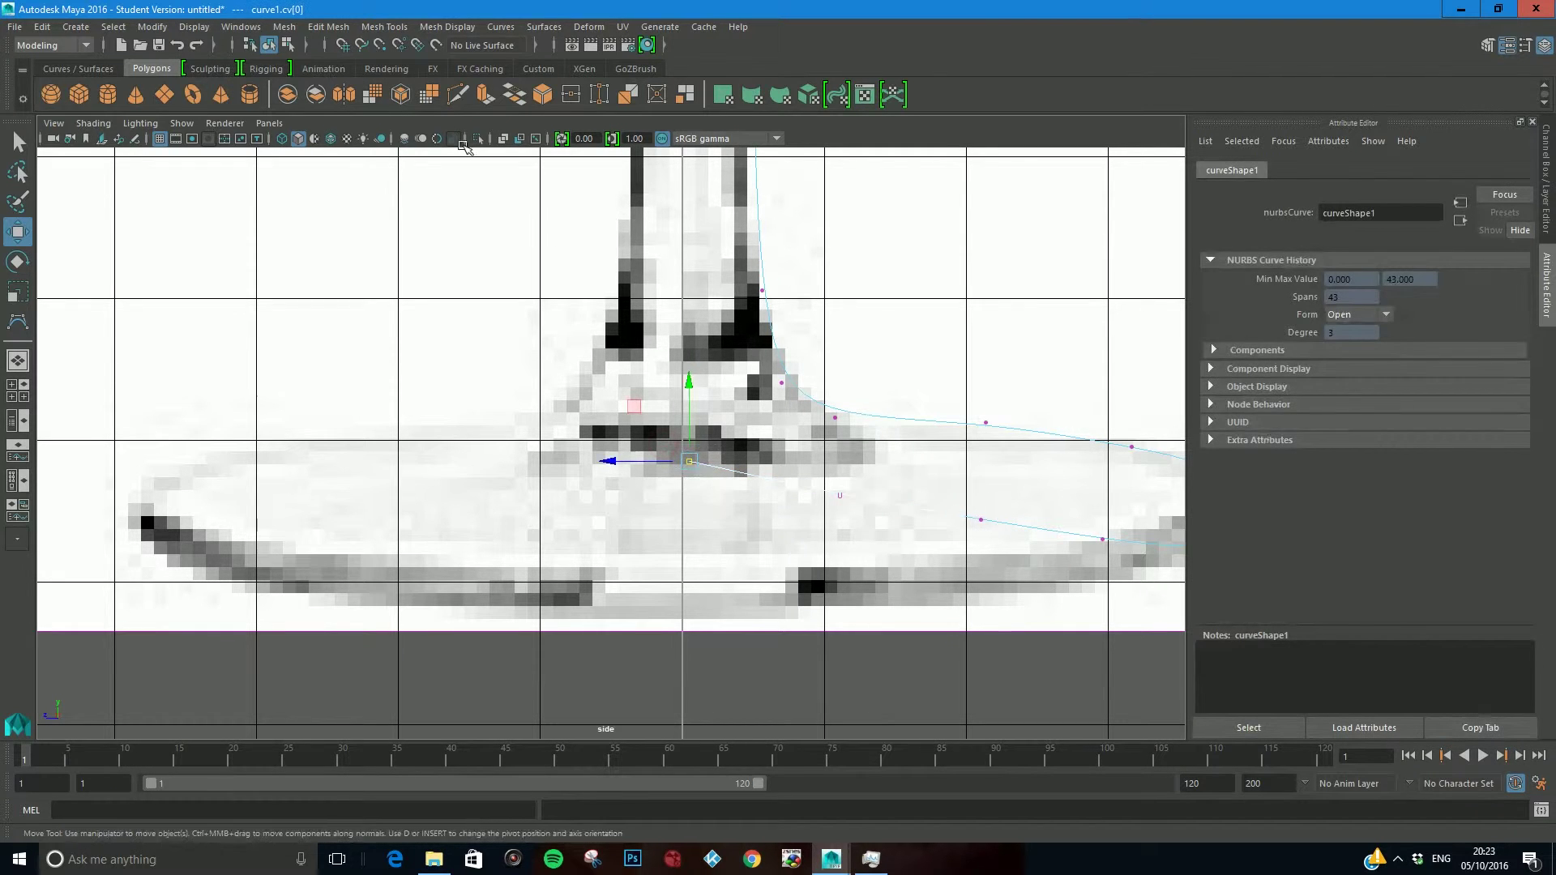
click(345, 48)
drag(621, 462, 613, 469)
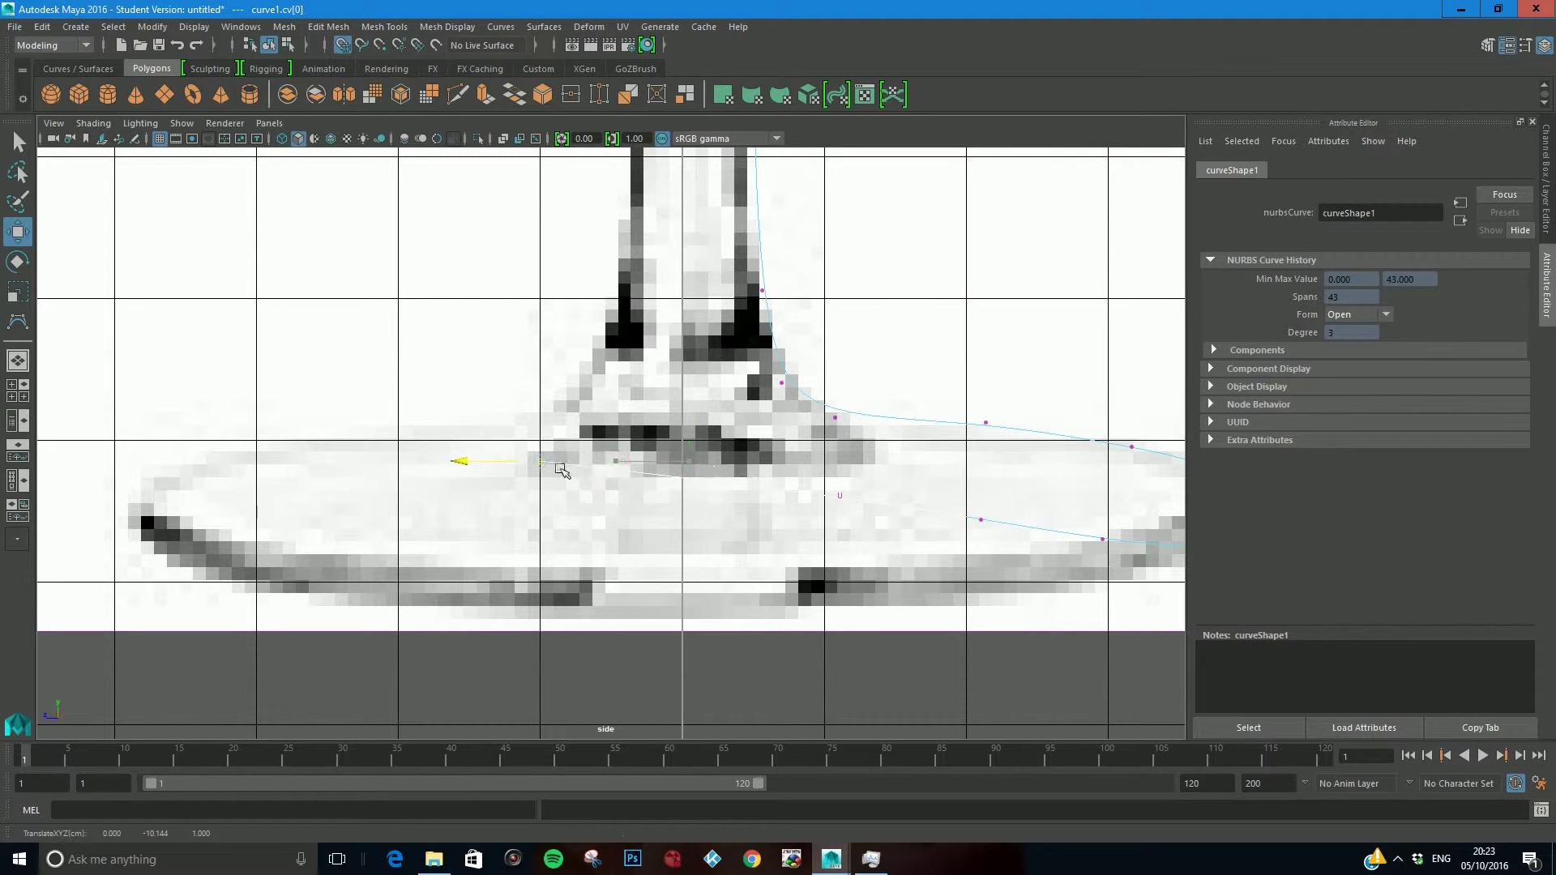
drag(460, 468, 666, 465)
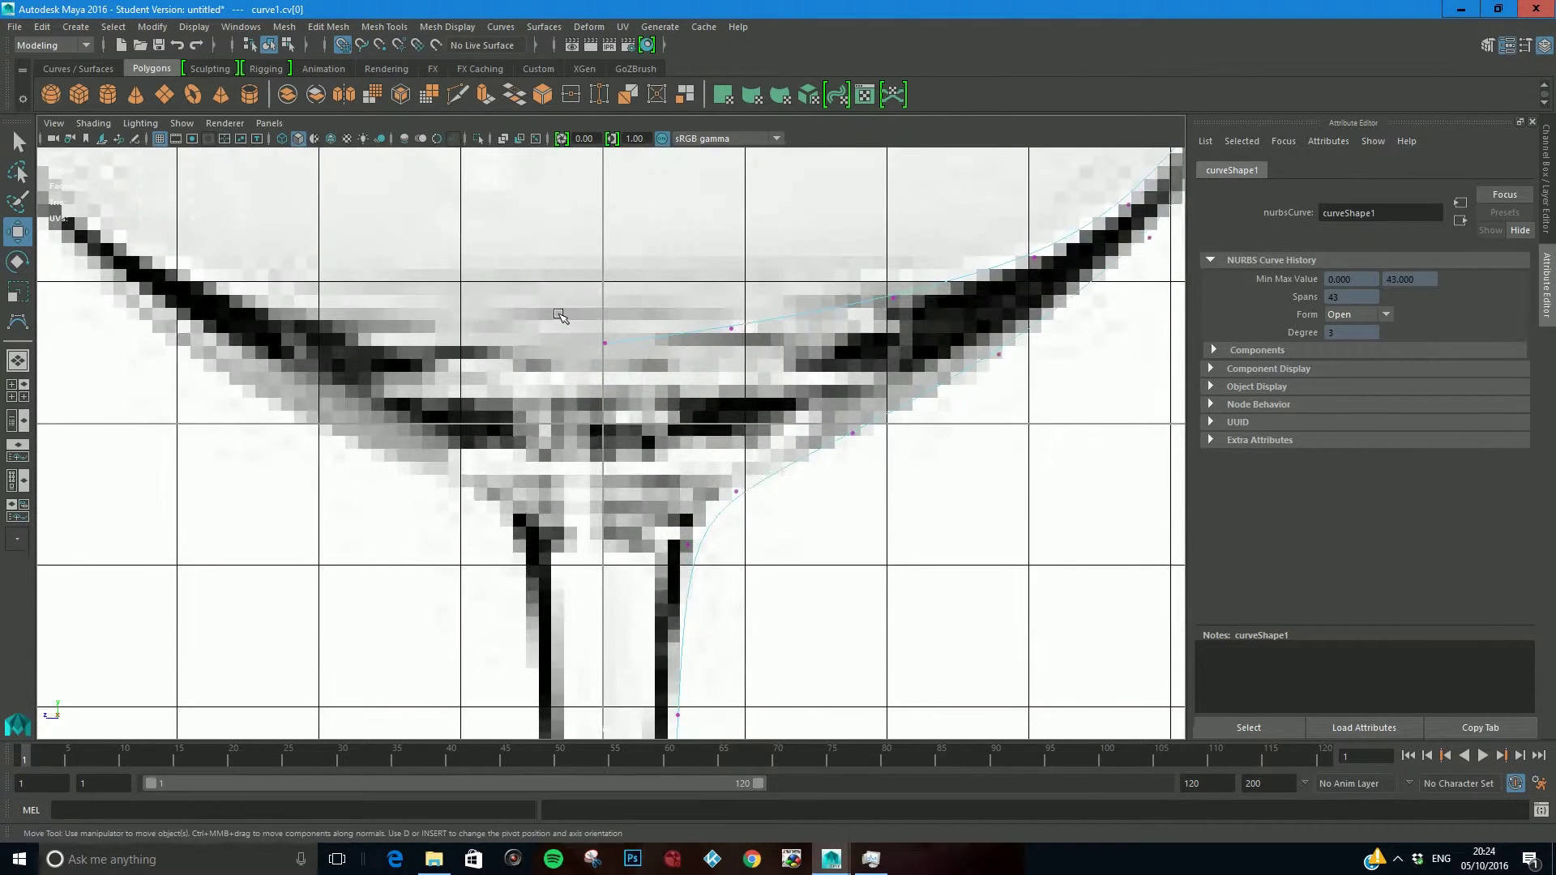
Snap the bowl end CV onto the axis and return curve1 to object mode.
drag(560, 316, 645, 399)
mouse_move(571, 346)
mouse_down()
mouse_move(522, 349)
mouse_move(539, 352)
mouse_up()
scroll(550, 352, down, 3)
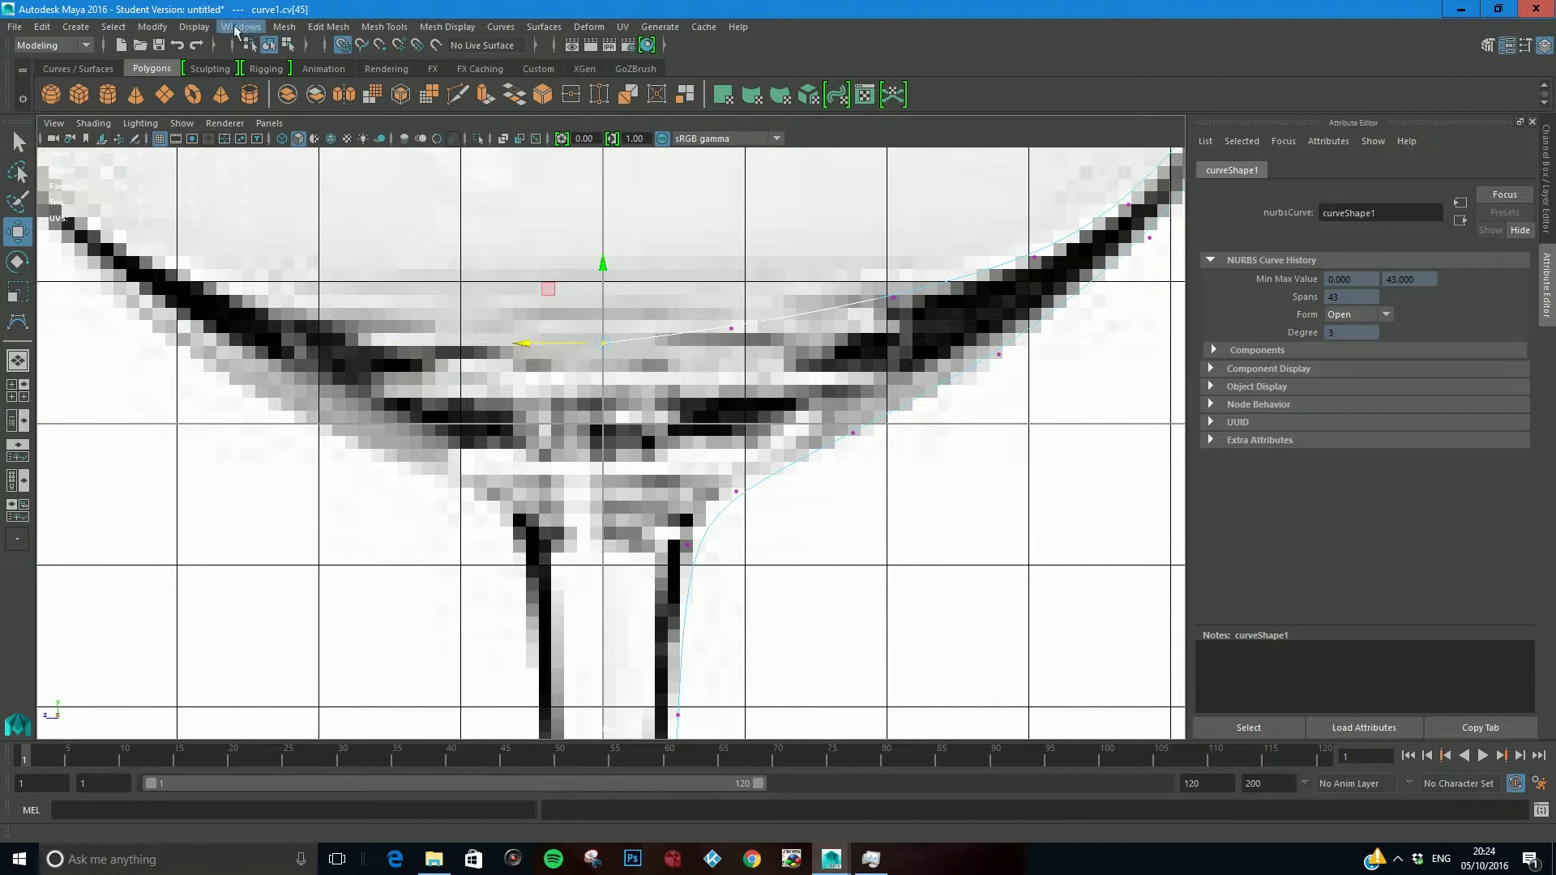
scroll(443, 283, down, 2)
scroll(442, 282, down, 2)
scroll(567, 300, down, 1)
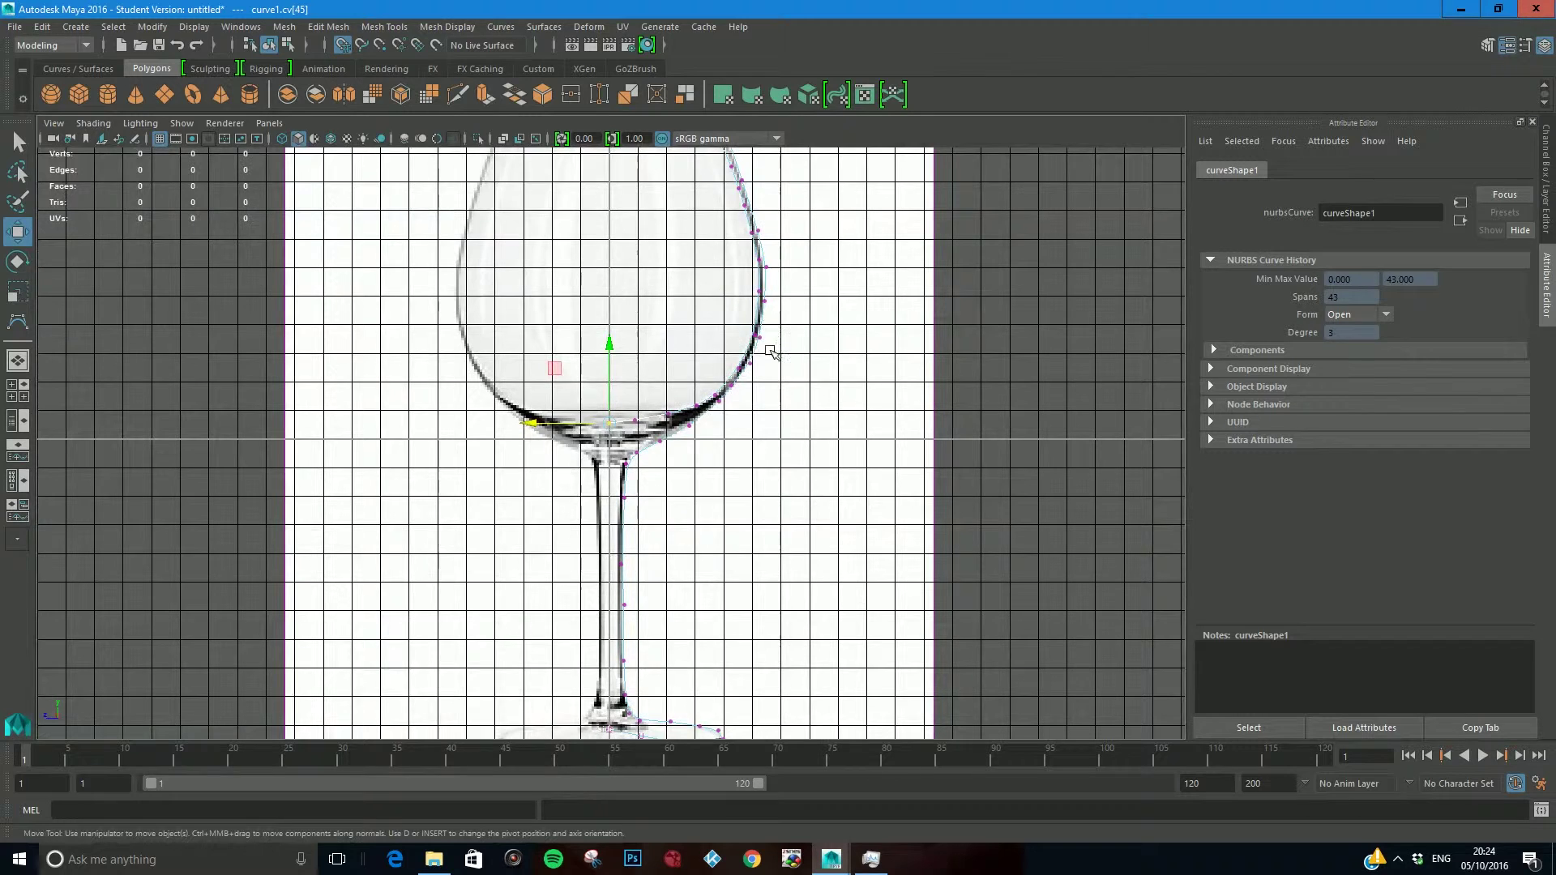
right_drag(740, 370, 790, 350)
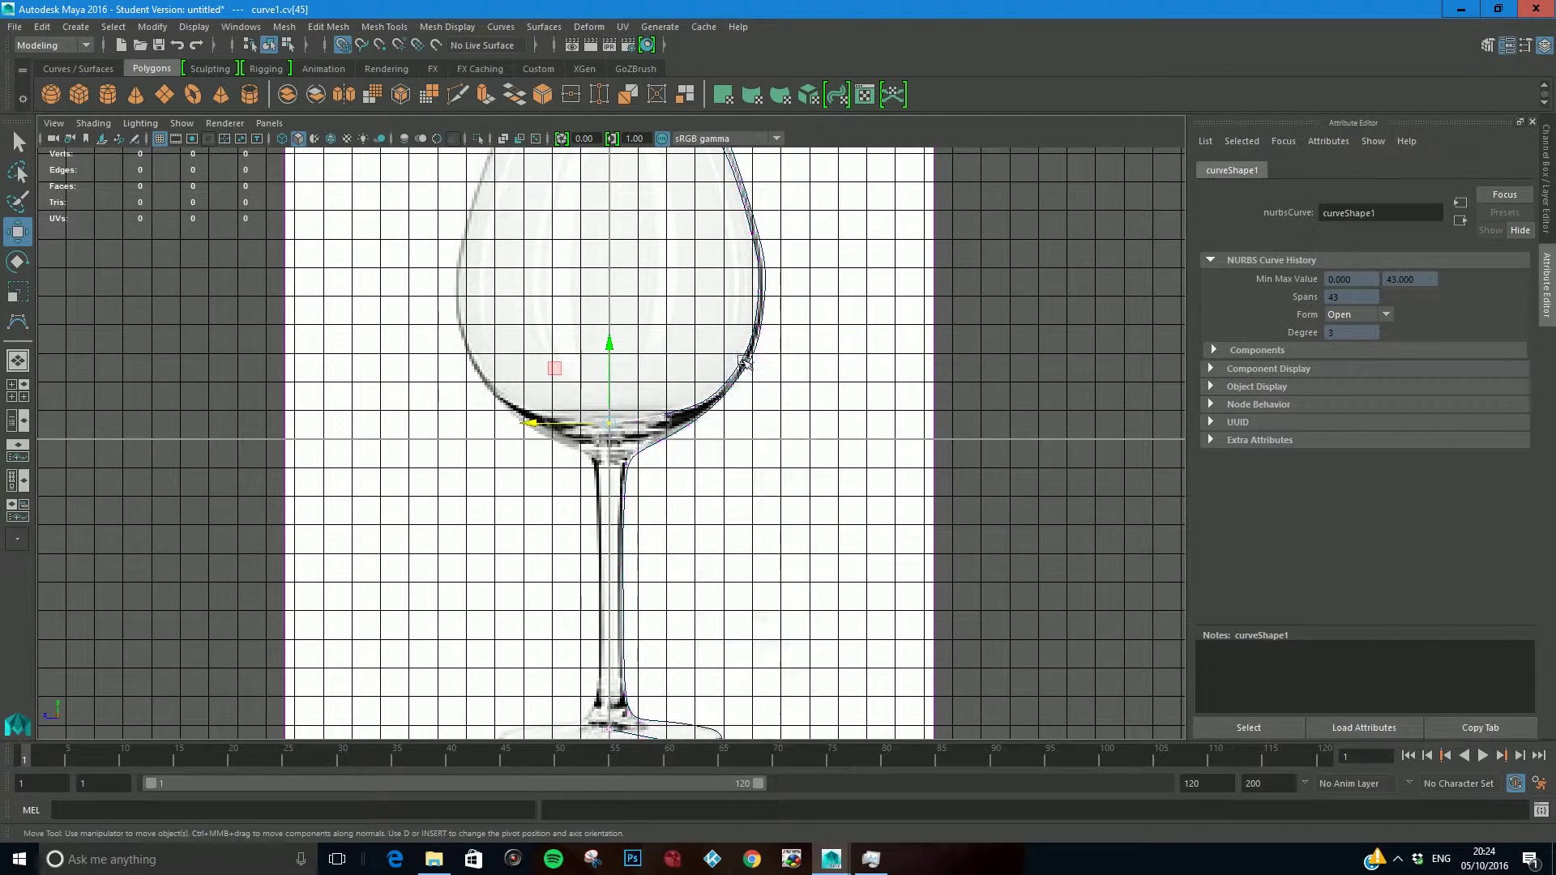
Maximize the perspective view, orbit and dolly in, and select curve1 as an object.
key(space)
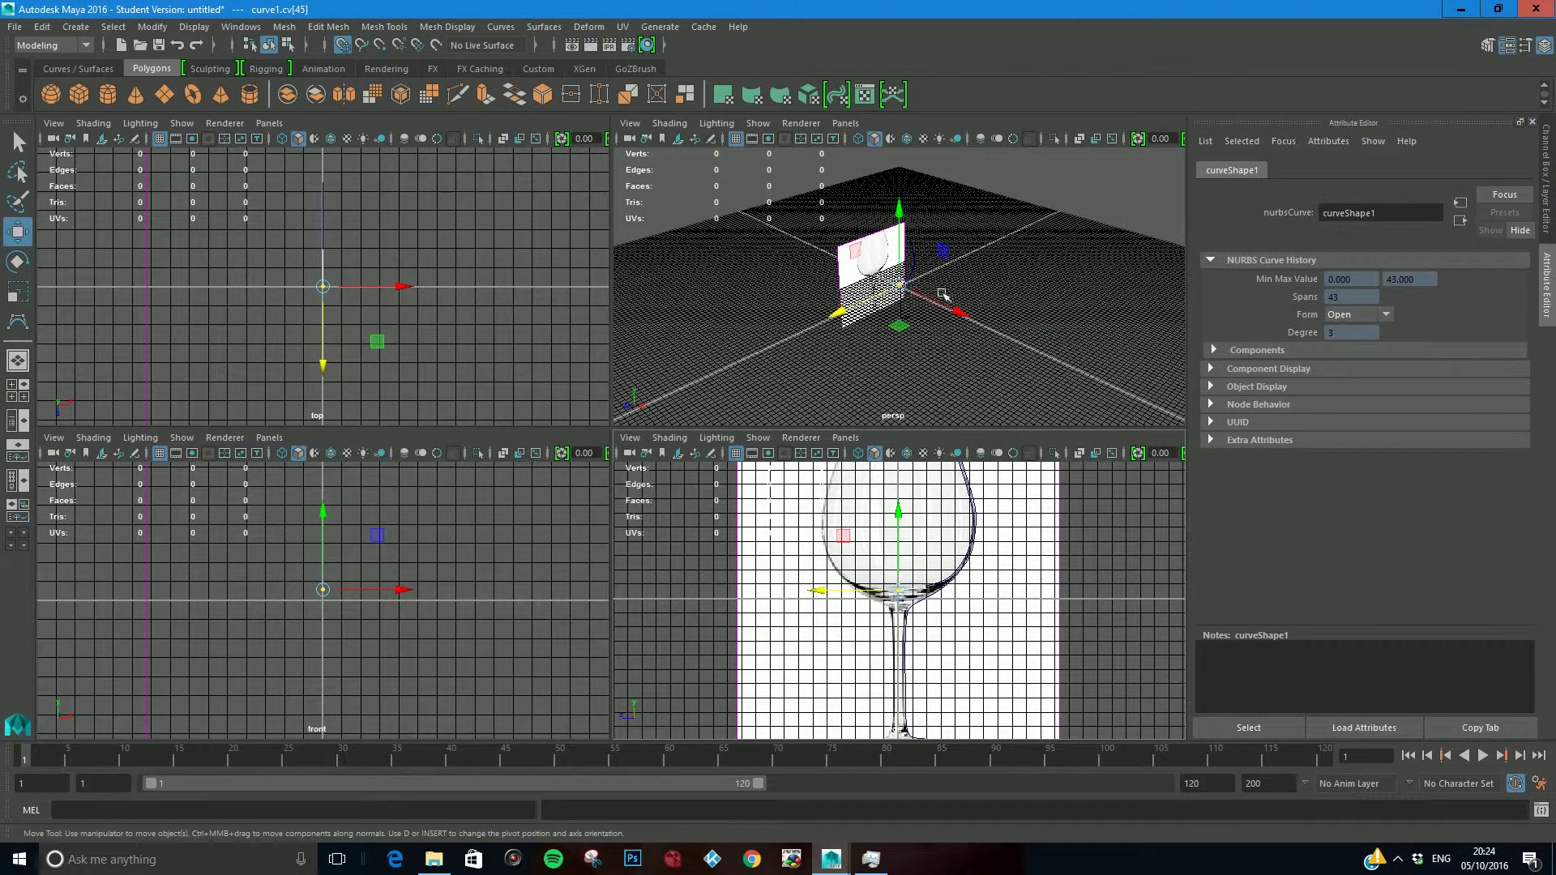
alt+drag(922, 297, 961, 330)
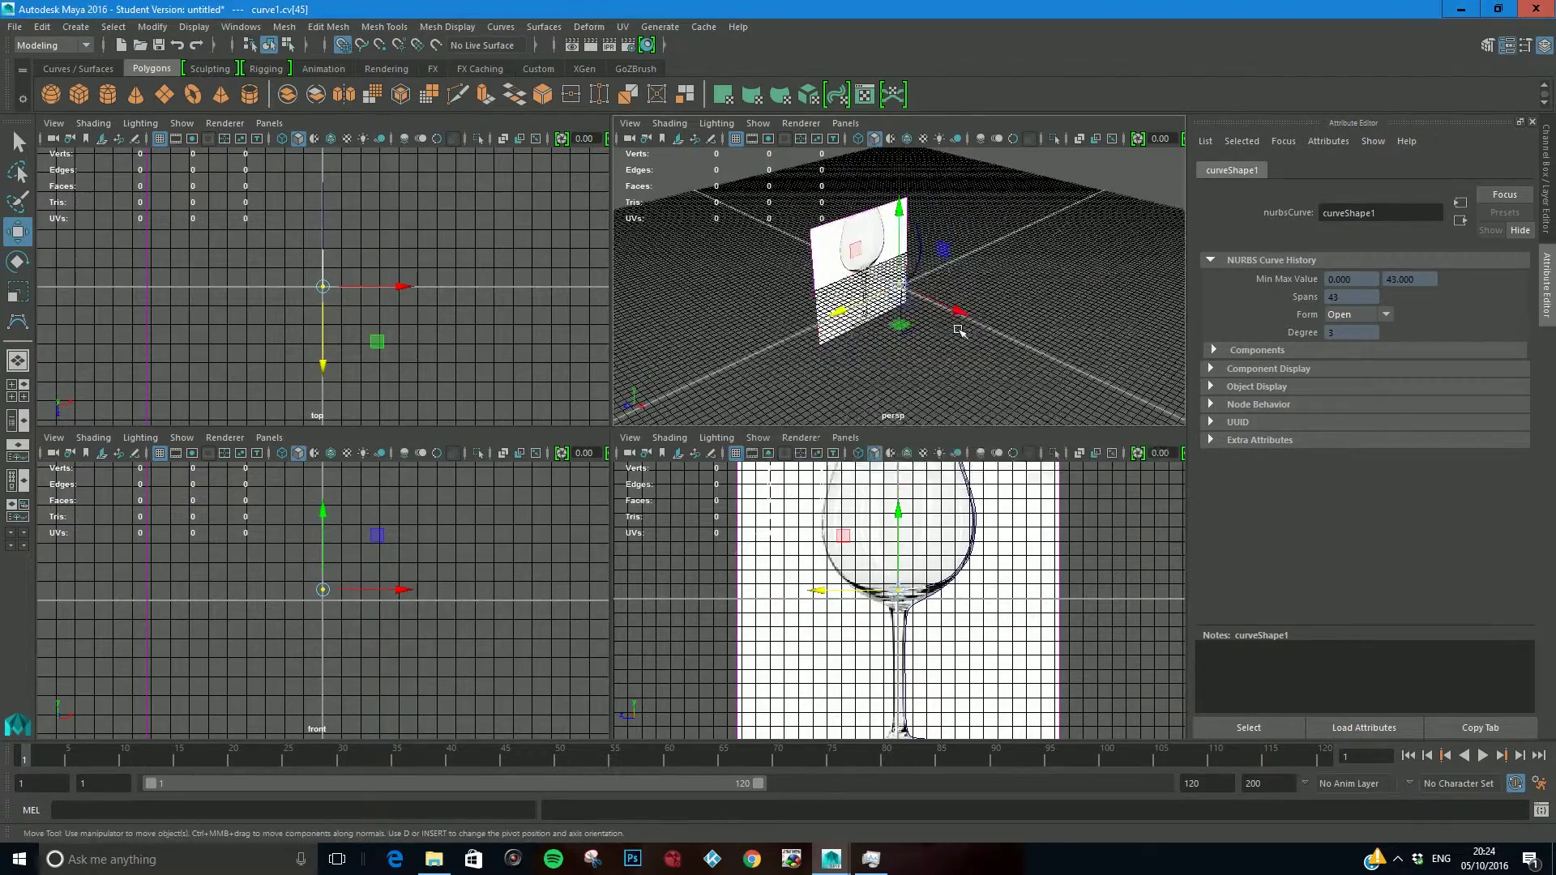
key(space)
alt+right_drag(696, 402, 834, 419)
click(705, 353)
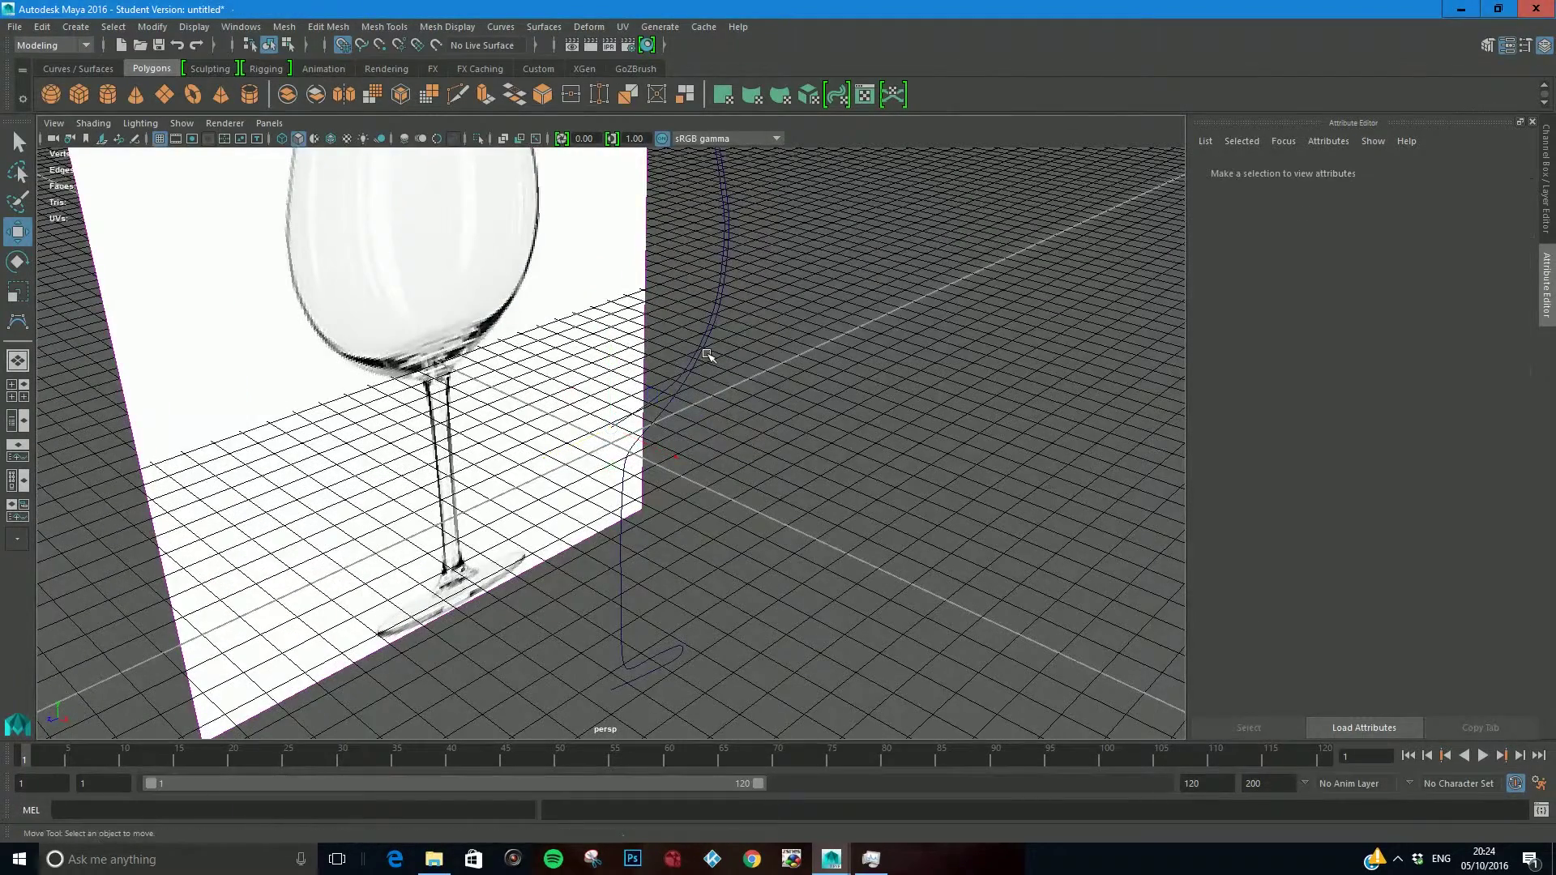
key(F8)
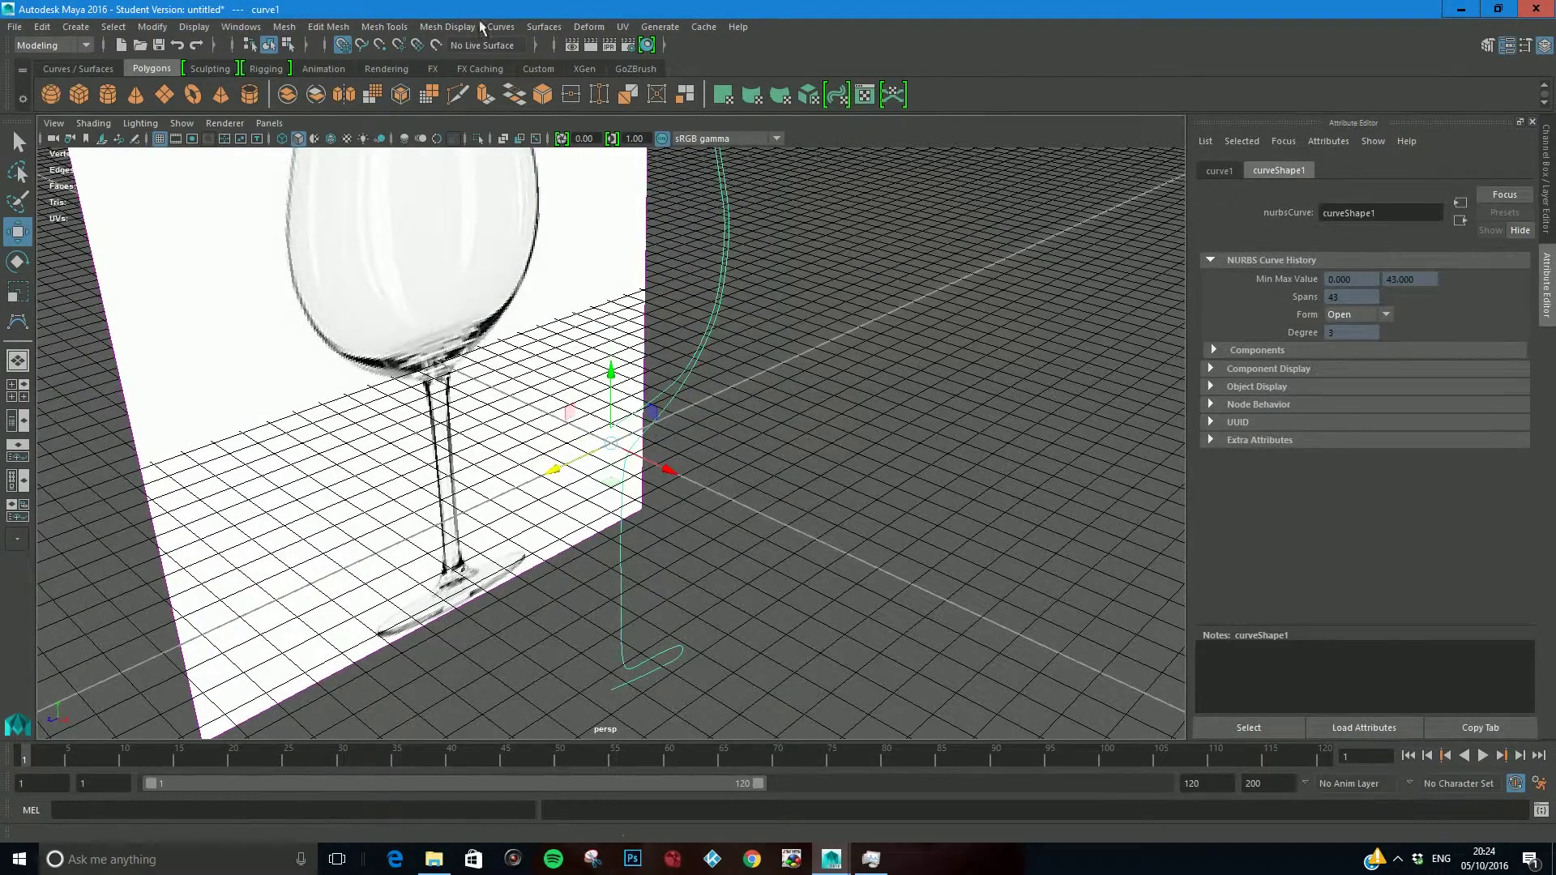
Open the Revolve option settings from the Surfaces menu.
click(538, 28)
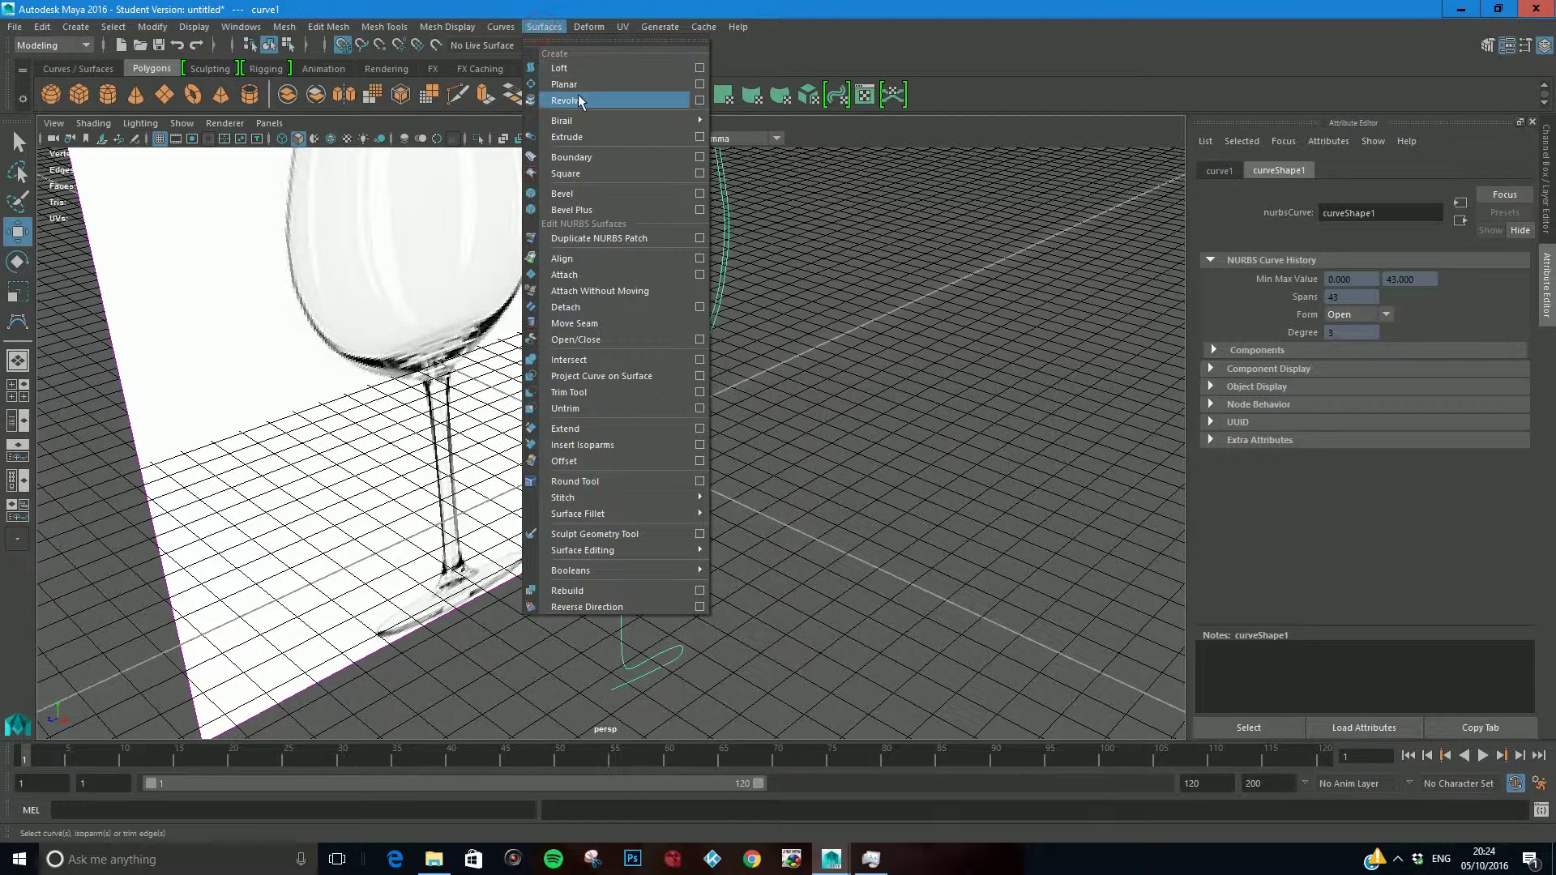
click(695, 99)
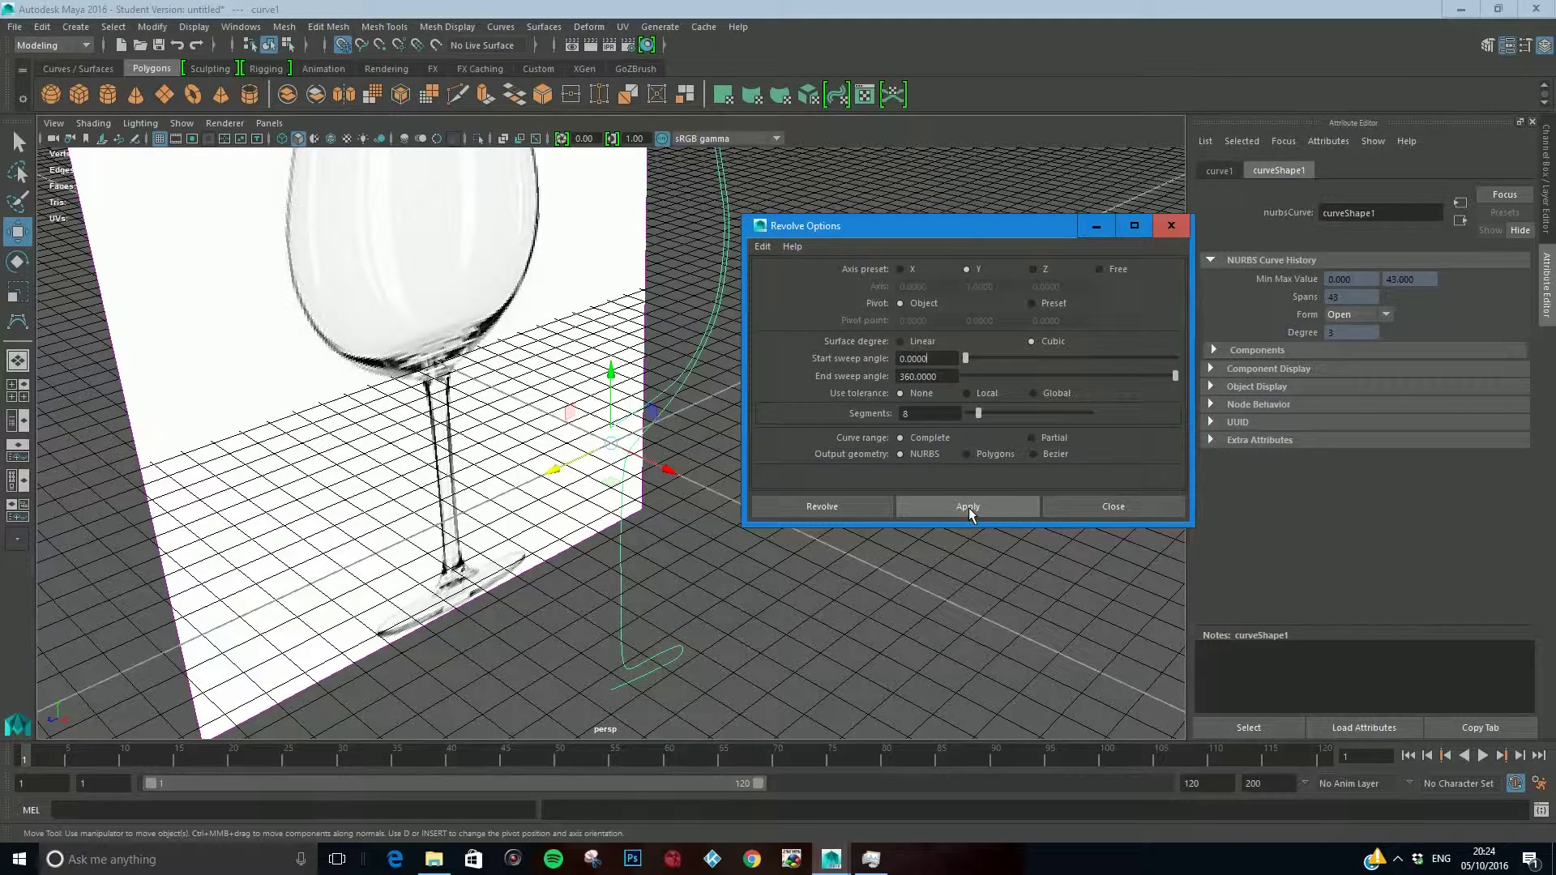
click(838, 507)
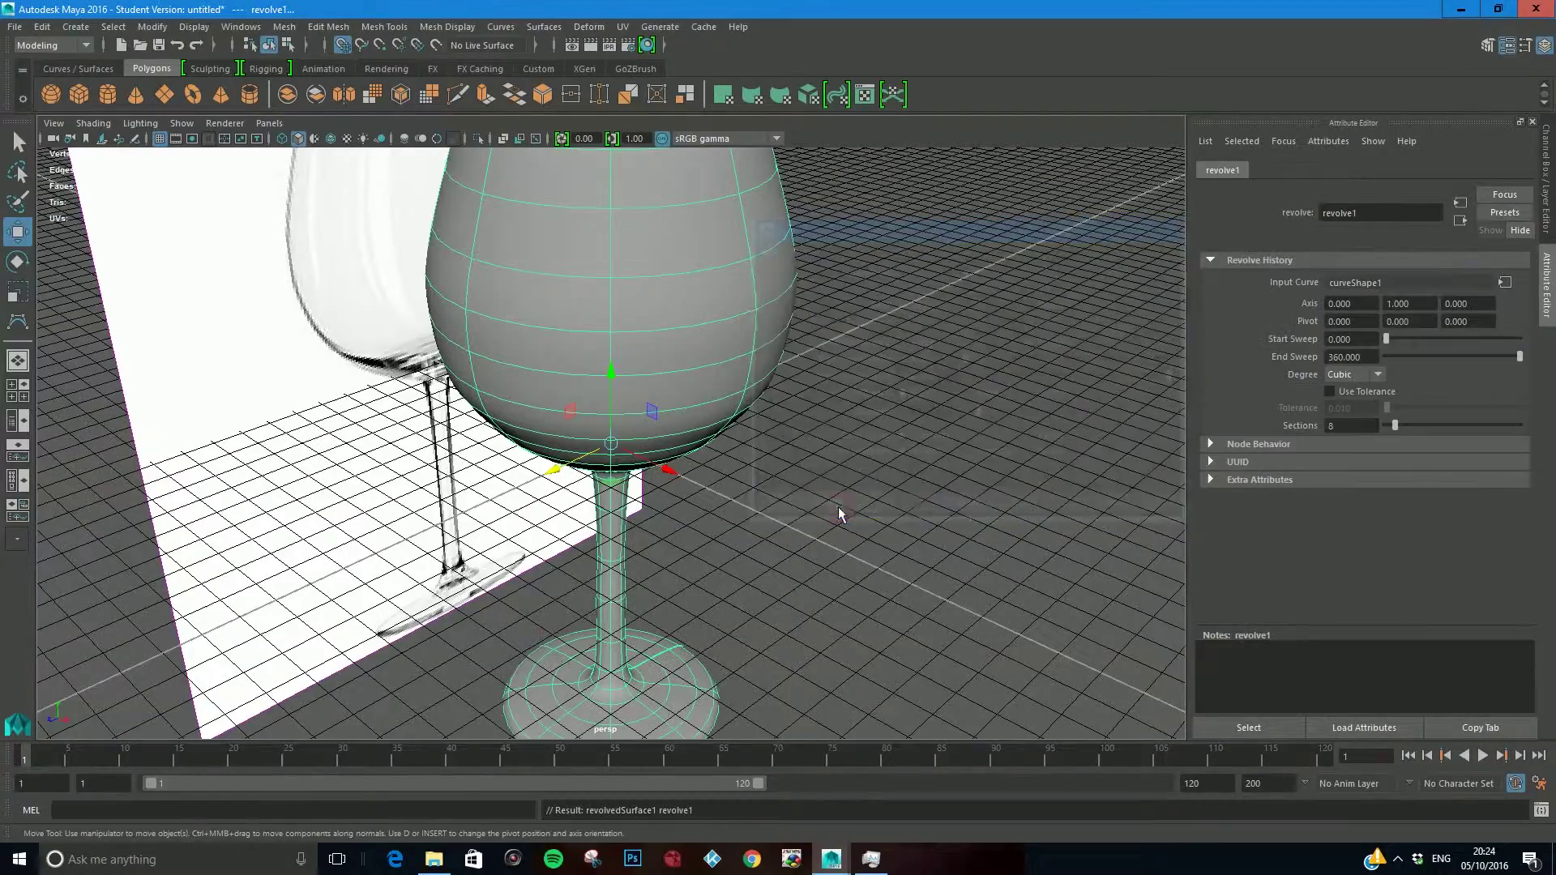
mouse_move(879, 546)
alt+mouse_down()
mouse_move(659, 480)
mouse_move(706, 574)
alt+mouse_up()
click(665, 533)
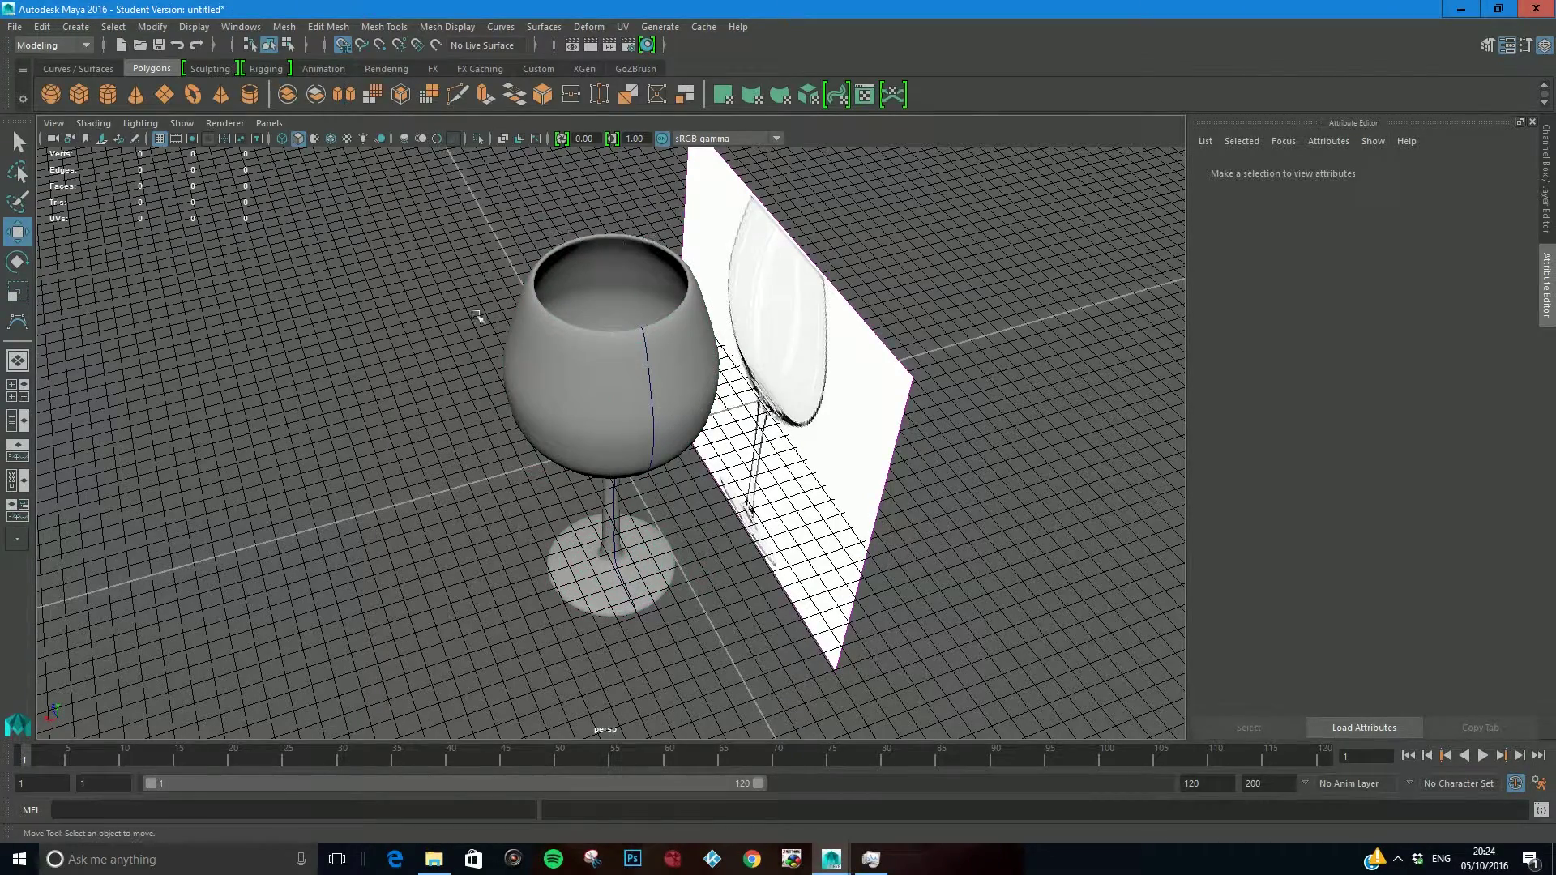
mouse_move(616, 508)
alt+mouse_down()
mouse_move(758, 406)
mouse_move(765, 348)
mouse_move(737, 417)
mouse_move(740, 538)
mouse_move(695, 474)
alt+mouse_up()
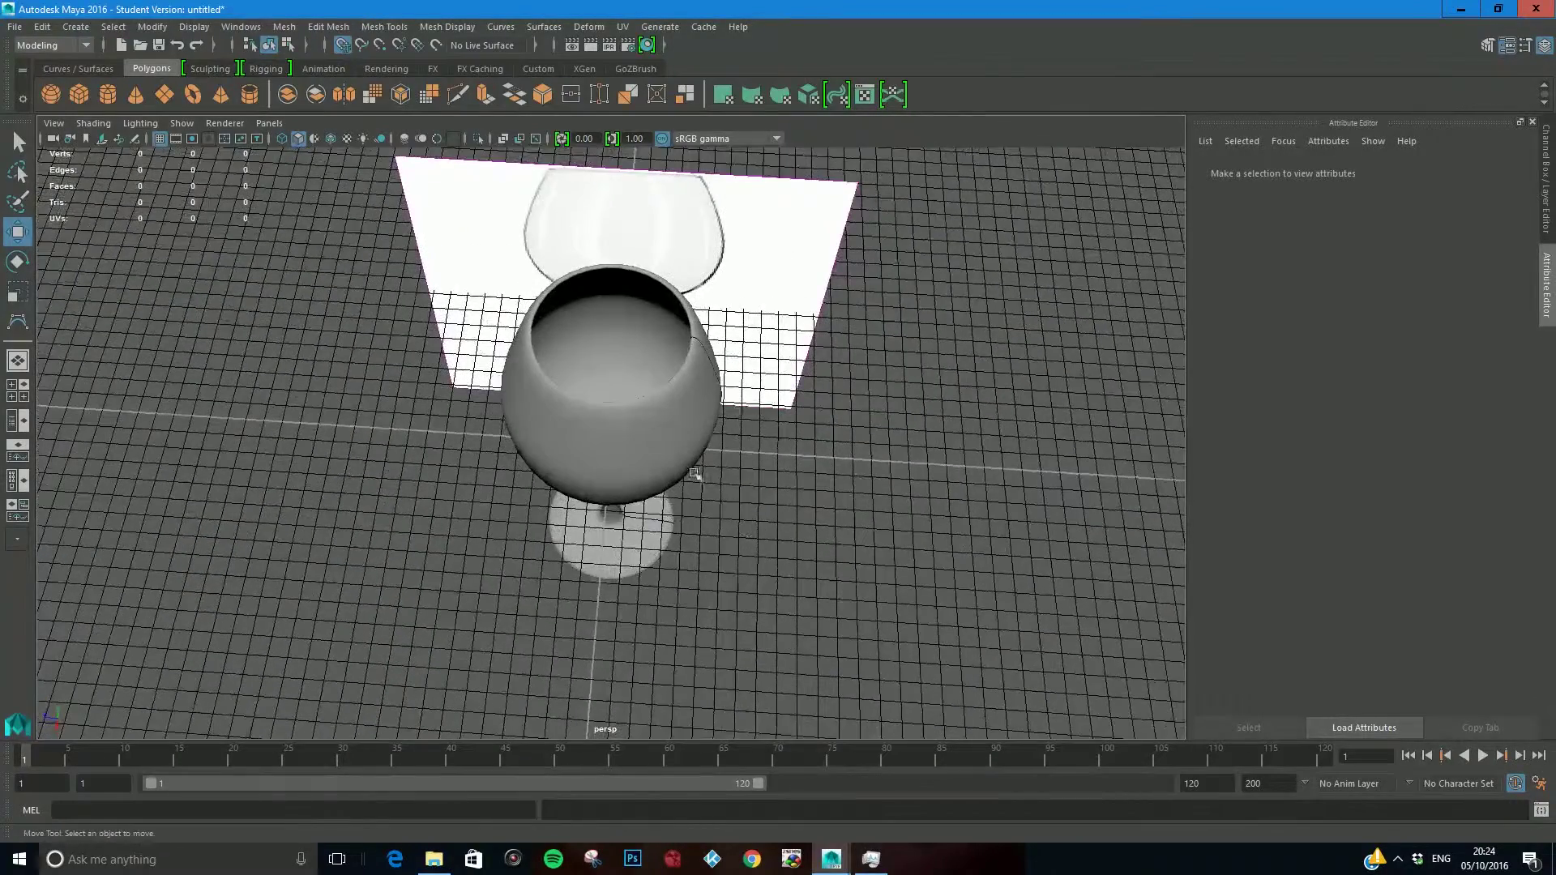
click(592, 426)
alt+drag(592, 427, 679, 396)
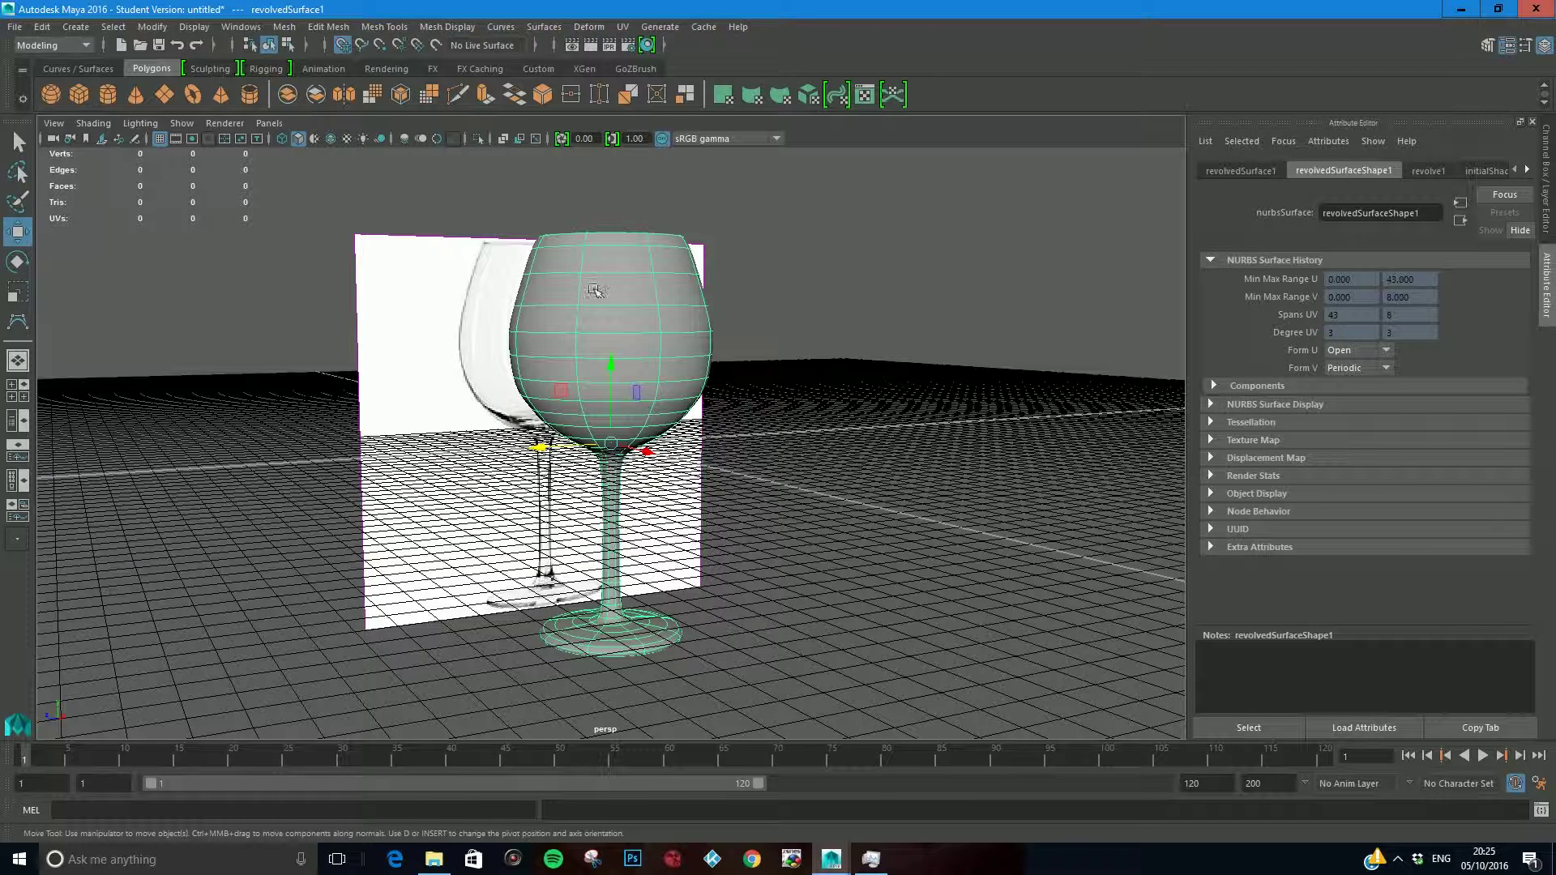
right_drag(609, 287, 675, 288)
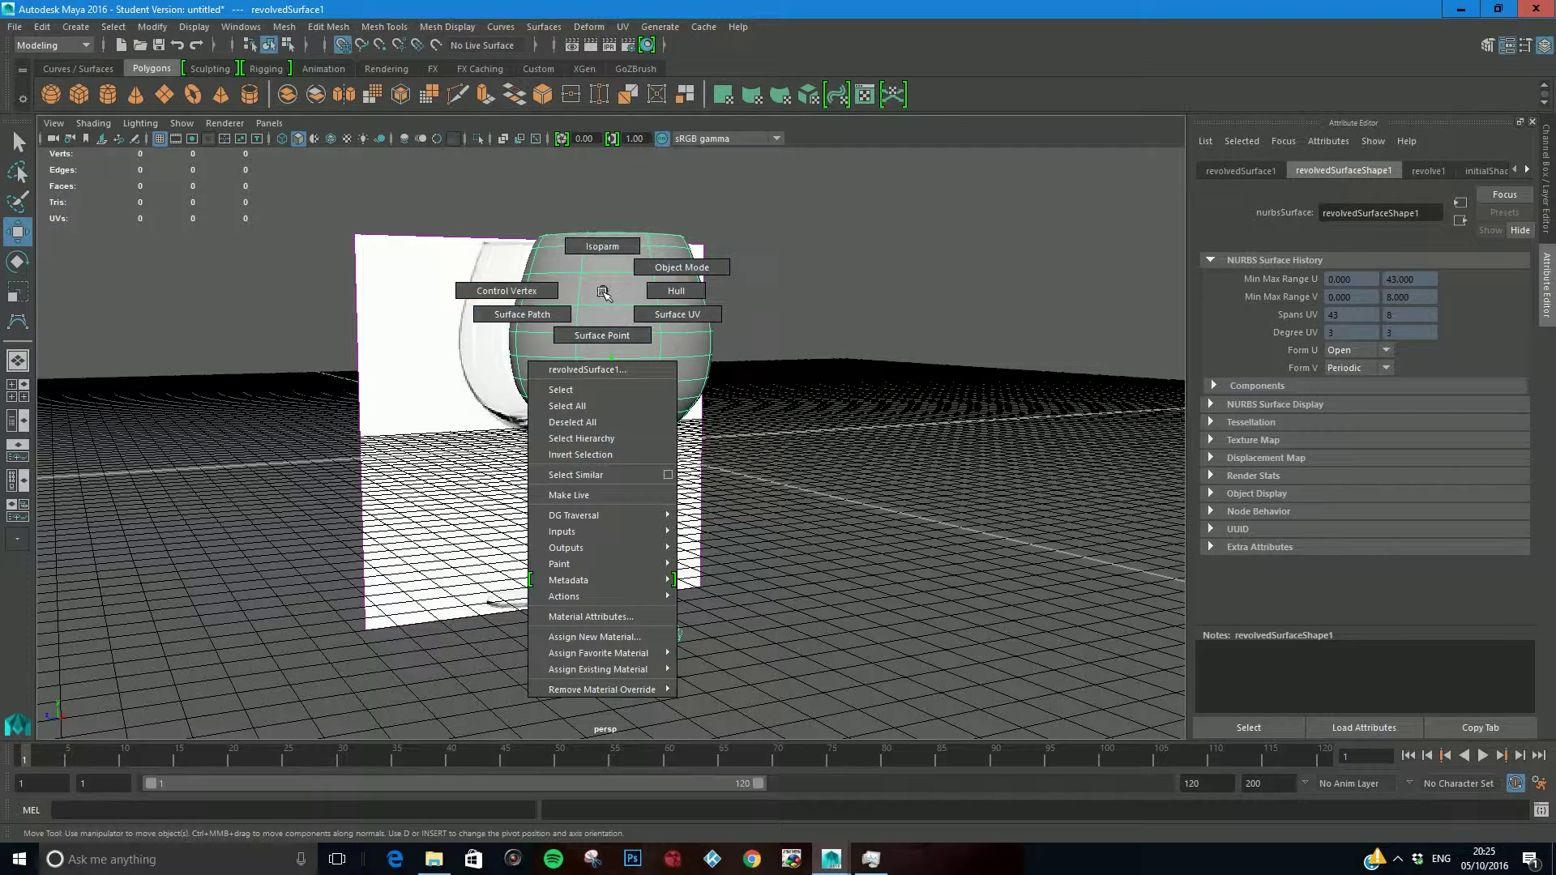
right_drag(677, 288, 604, 294)
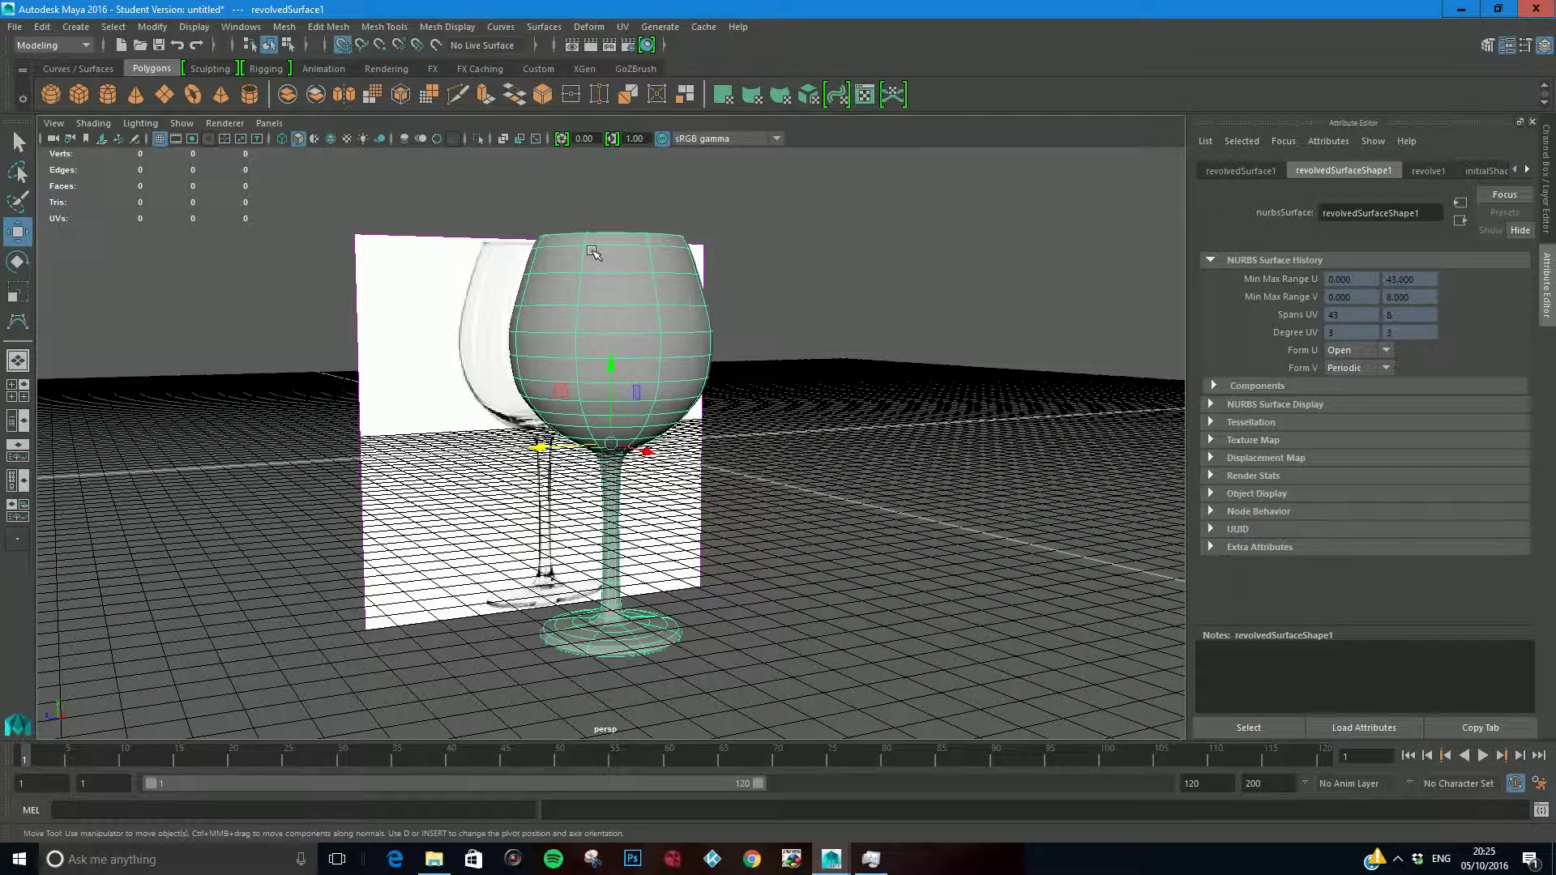